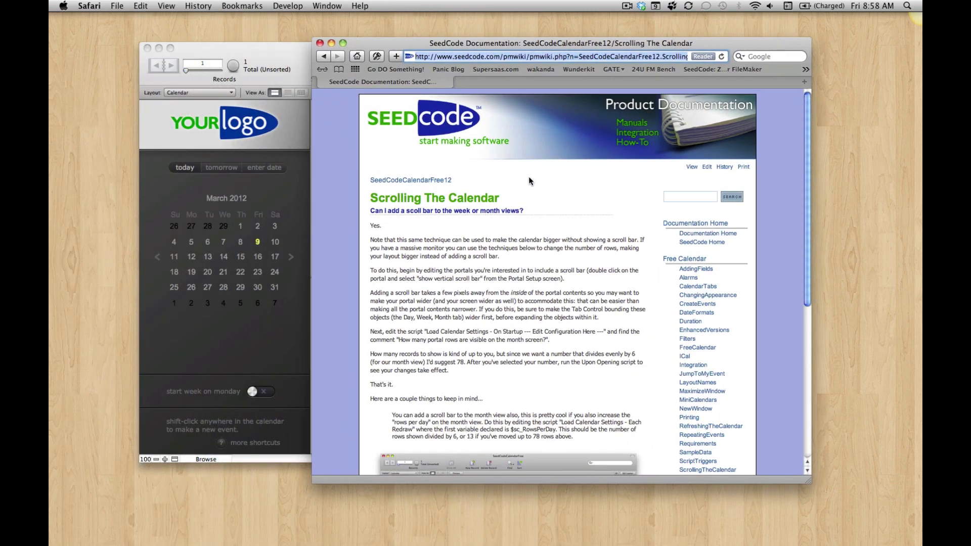
- Scroll through the SeedCode 'Scrolling The Calendar' documentation page in Safari
{"action": "scroll", "coordinate": [593, 317], "scroll_direction": "down", "scroll_amount": 5}
{"action": "scroll", "coordinate": [594, 318], "scroll_direction": "up", "scroll_amount": 5}
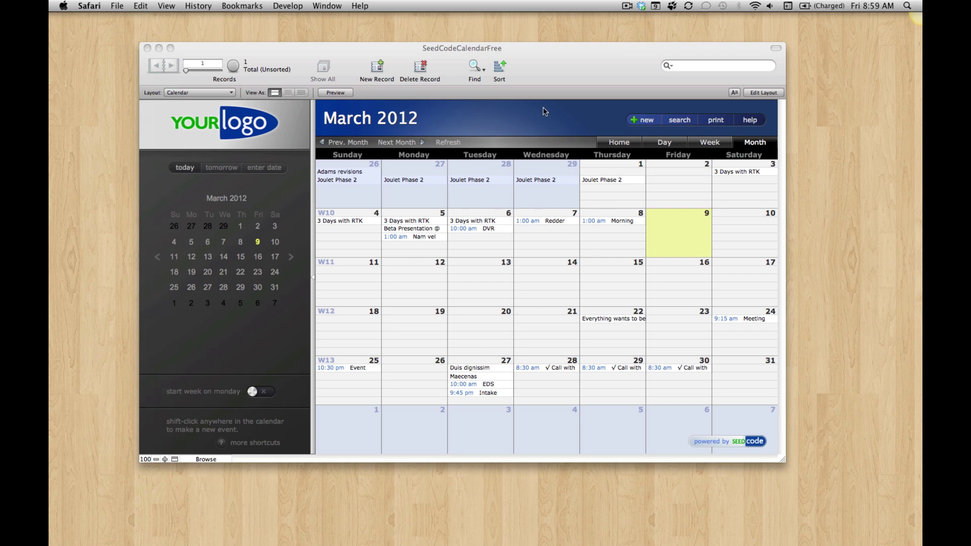
- Switch the calendar to Layout mode and flip through the Week, Day and Month tab panels
{"action": "key", "text": "super+l"}
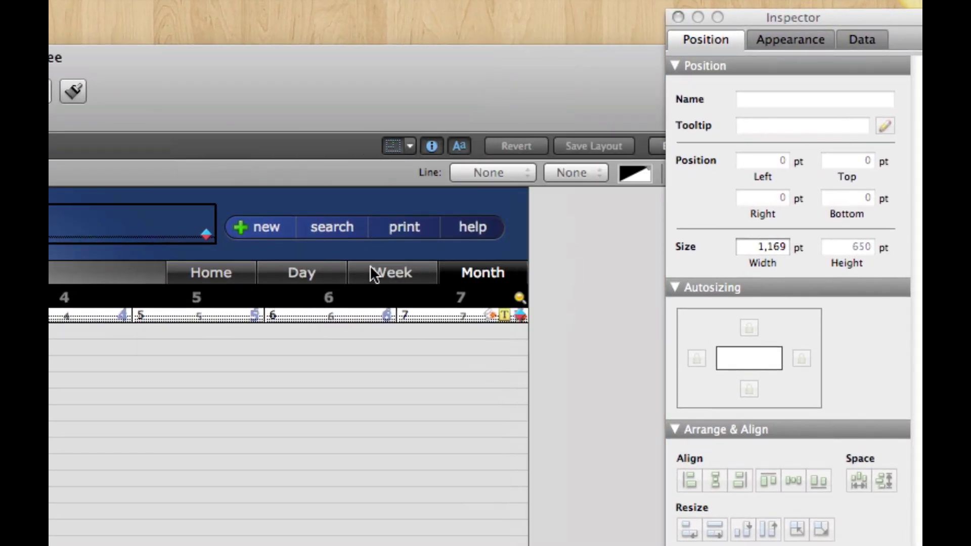
{"action": "left_click", "coordinate": [372, 268]}
{"action": "left_click", "coordinate": [314, 265]}
{"action": "left_click", "coordinate": [391, 269]}
{"action": "left_click", "coordinate": [448, 273]}
- Nudge the Month panel's black day-number bar up 2 pt and recheck the other panels
{"action": "left_click", "coordinate": [378, 297]}
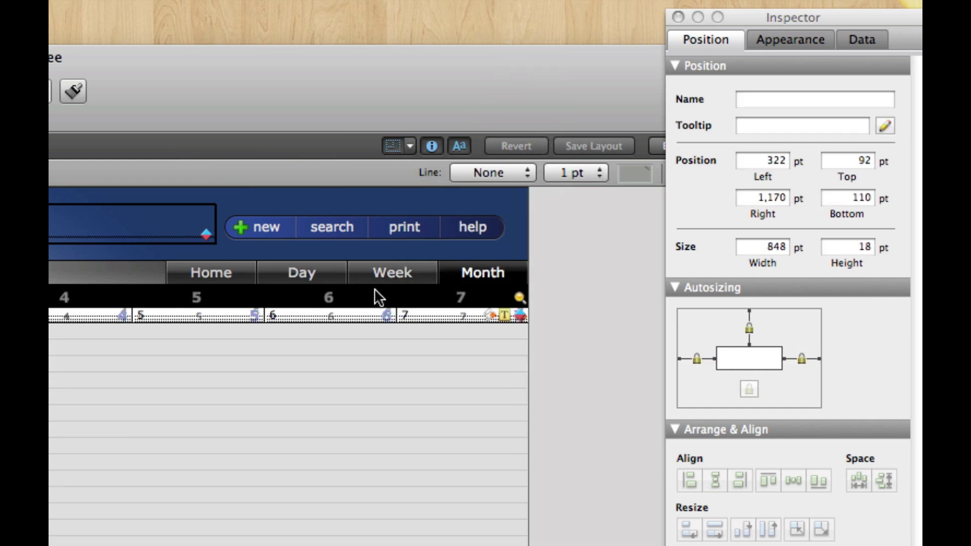
{"action": "key", "text": "Up"}
{"action": "key", "text": "Up"}
{"action": "left_click", "coordinate": [383, 276]}
{"action": "left_click", "coordinate": [472, 274]}
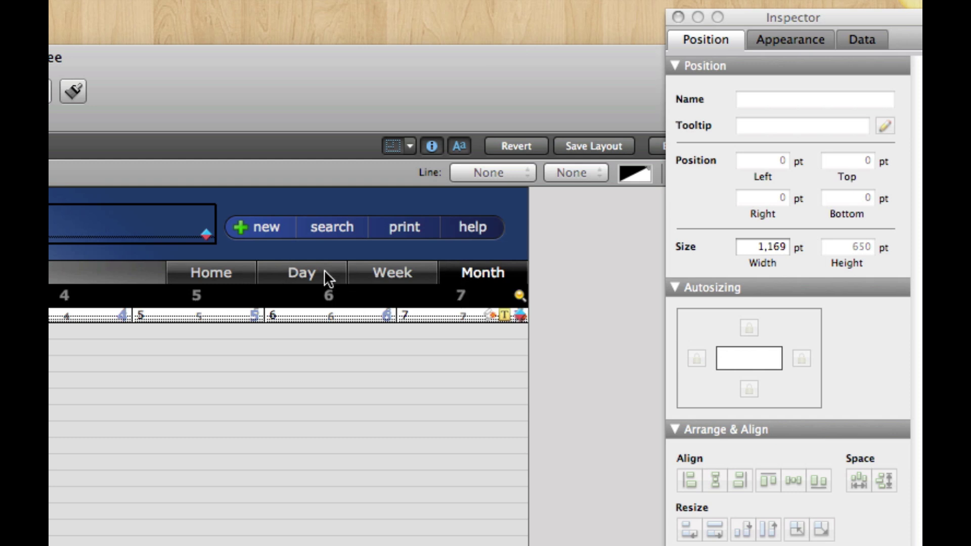
{"action": "left_click", "coordinate": [304, 274]}
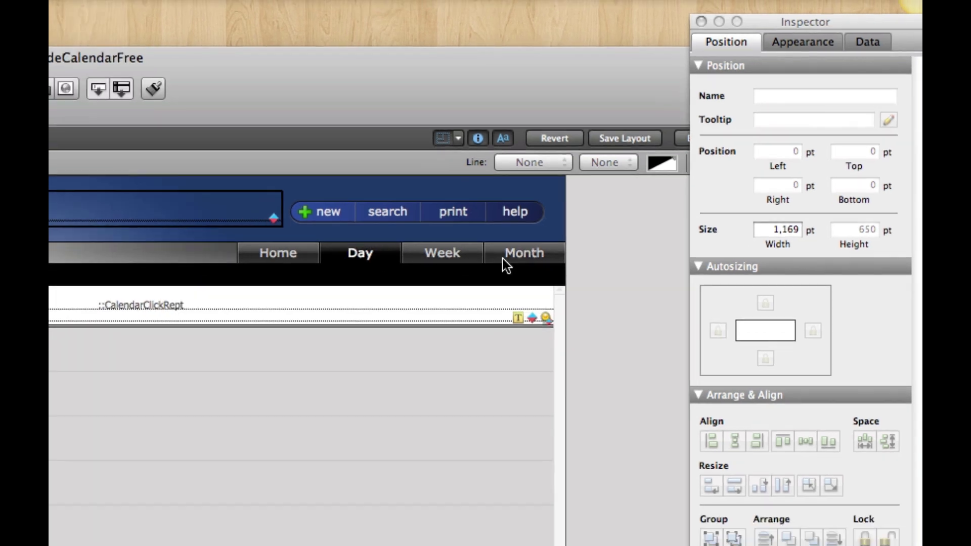
{"action": "left_click", "coordinate": [483, 273]}
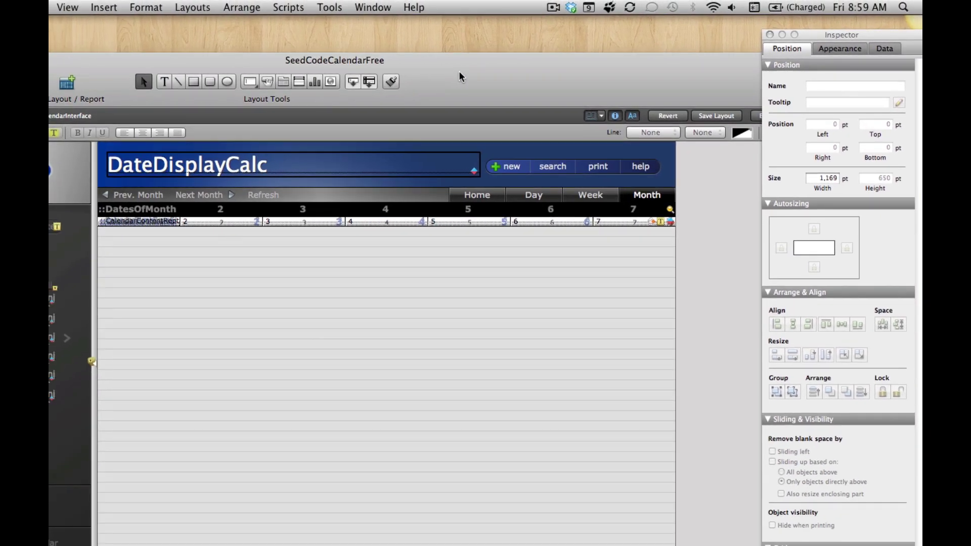
- Give the CalendarPortal 2 month portal 10 rows and stretch it down to fill the month area
{"action": "left_click_drag", "start_coordinate": [458, 74], "coordinate": [451, 66]}
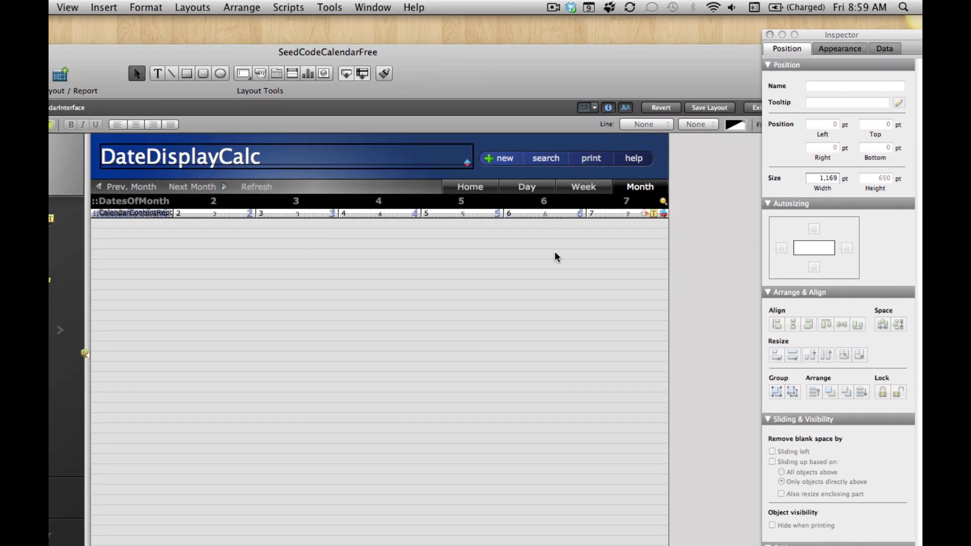
{"action": "left_click", "coordinate": [504, 299]}
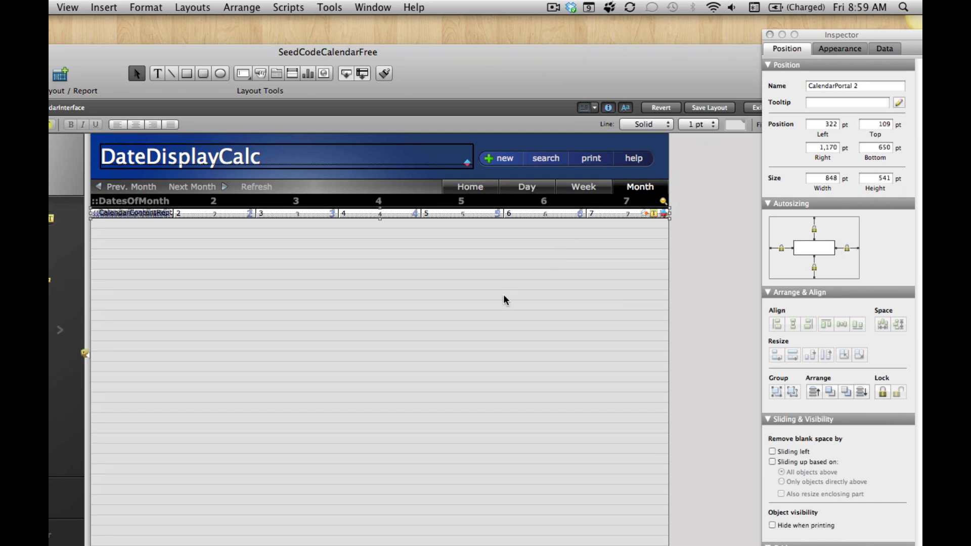
{"action": "double_click", "coordinate": [572, 300]}
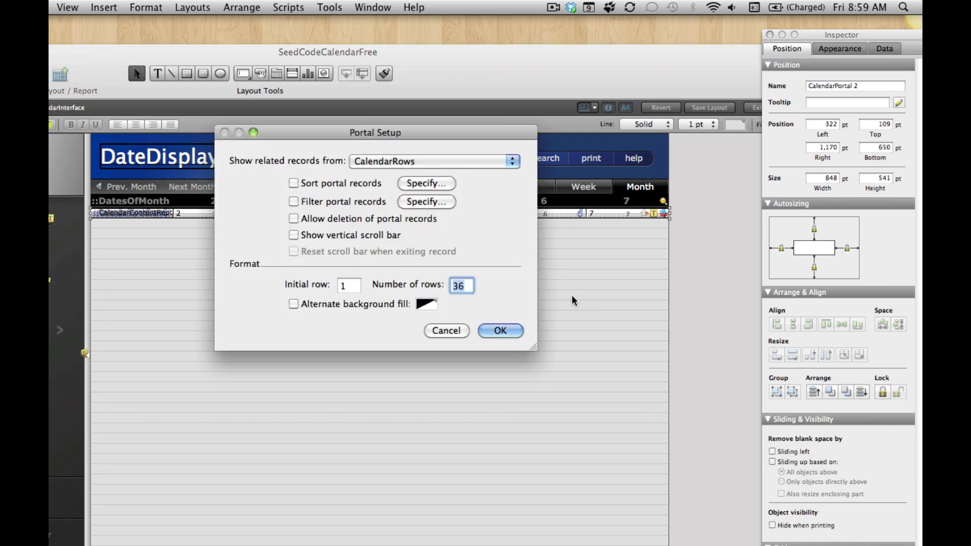
{"action": "type", "text": "10"}
{"action": "key", "text": "Return"}
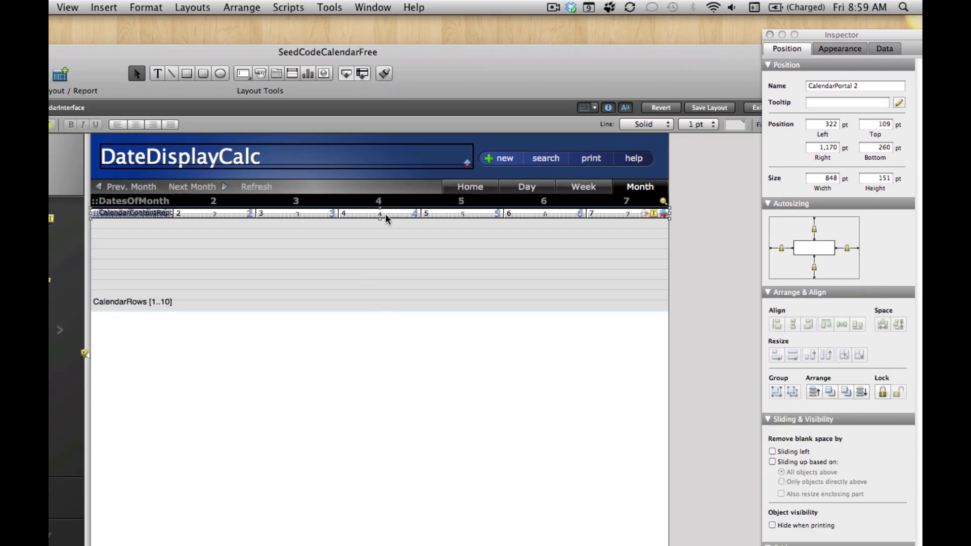
{"action": "left_click_drag", "start_coordinate": [379, 219], "coordinate": [379, 444]}
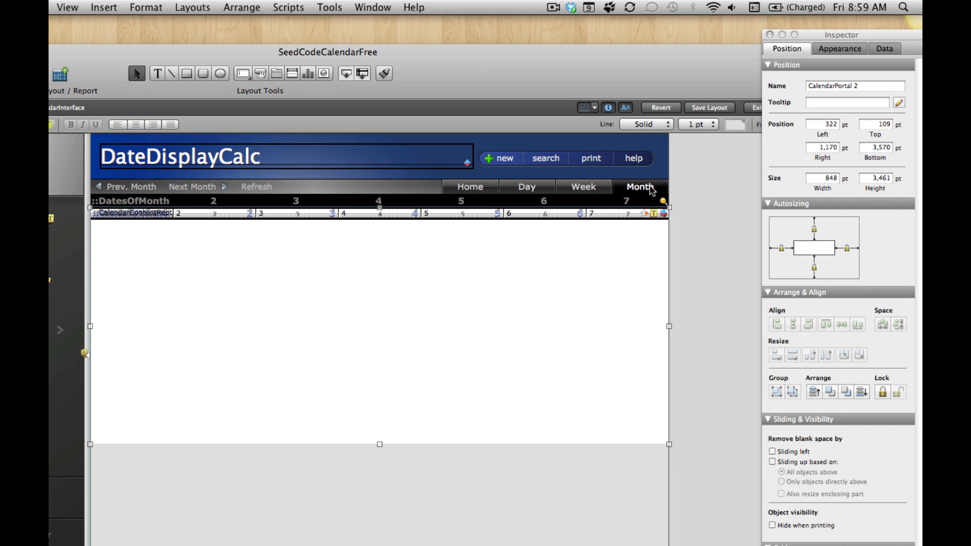
- Move CalendarContentRept down the portal and add a '109' text label at the portal's right edge
{"action": "left_click", "coordinate": [157, 213]}
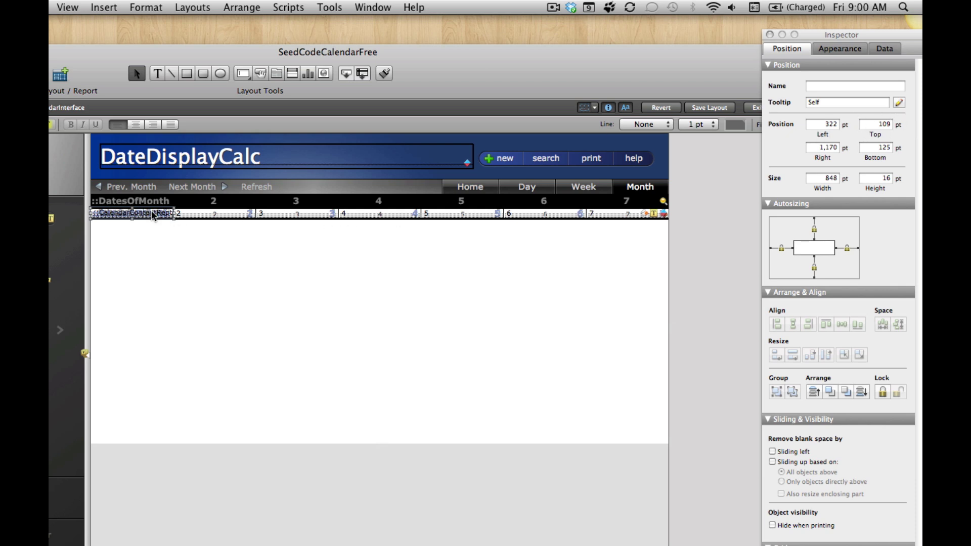
{"action": "left_click_drag", "start_coordinate": [153, 217], "coordinate": [152, 306]}
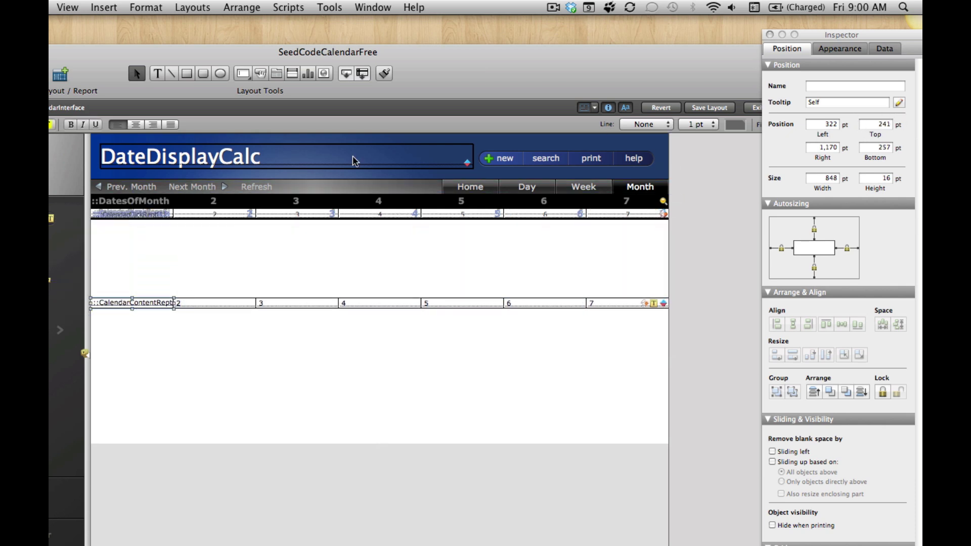
{"action": "left_click", "coordinate": [159, 76]}
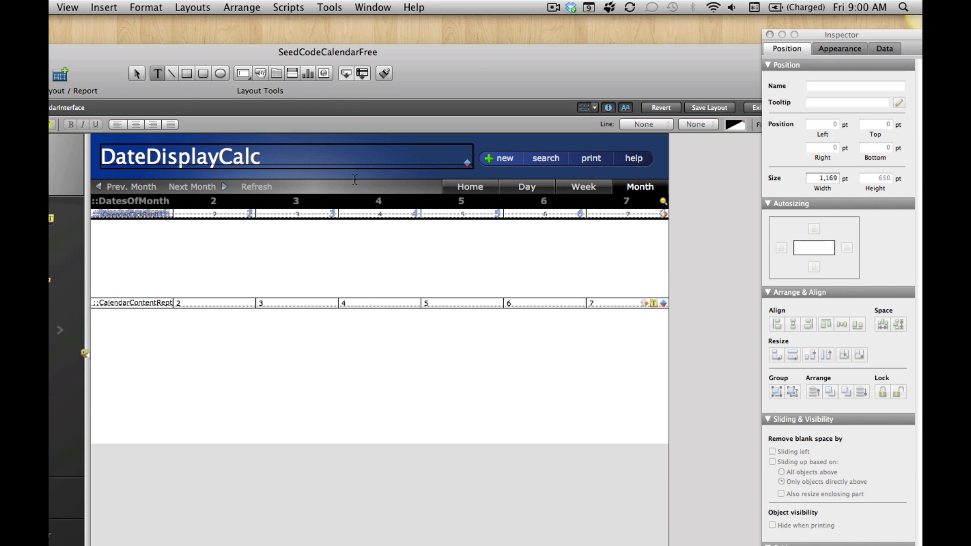
{"action": "left_click", "coordinate": [641, 291]}
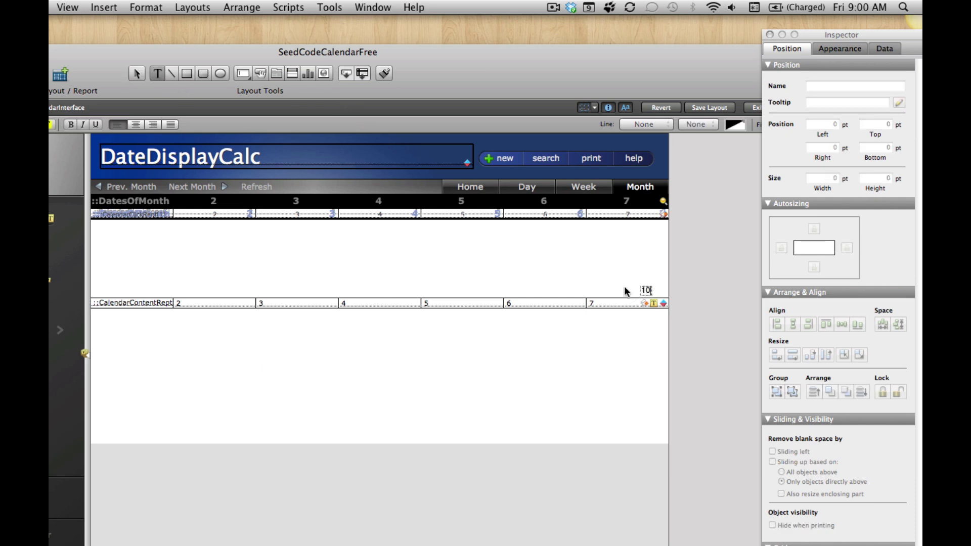
{"action": "type", "text": "109"}
{"action": "key", "text": "KP_Enter"}
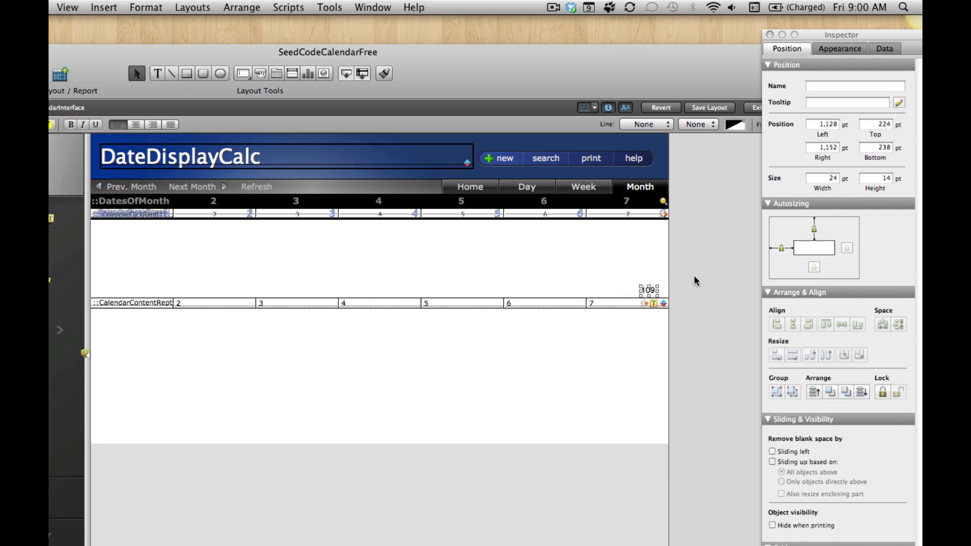
{"action": "left_click", "coordinate": [694, 281]}
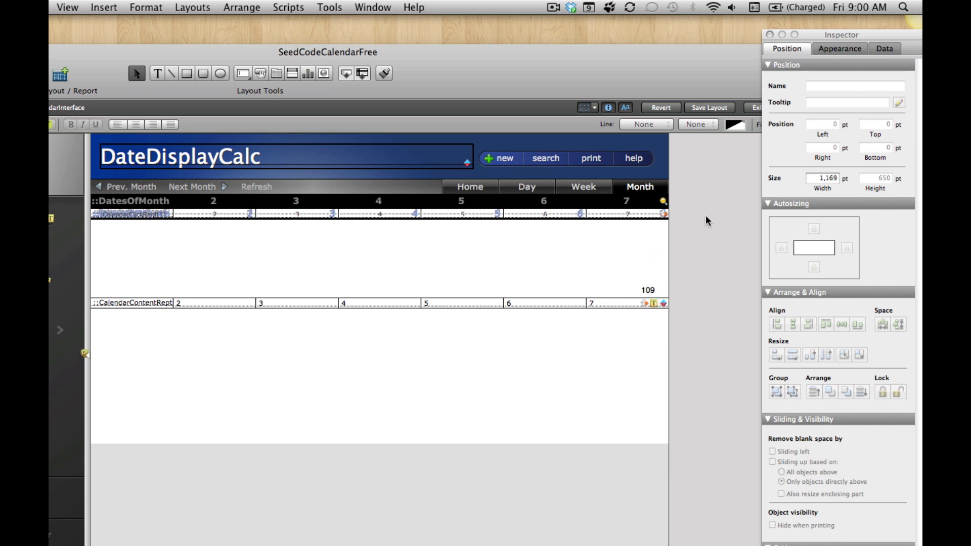
- Move the click field further down and copy the label beside it, changing it to '110'
{"action": "left_click", "coordinate": [163, 214]}
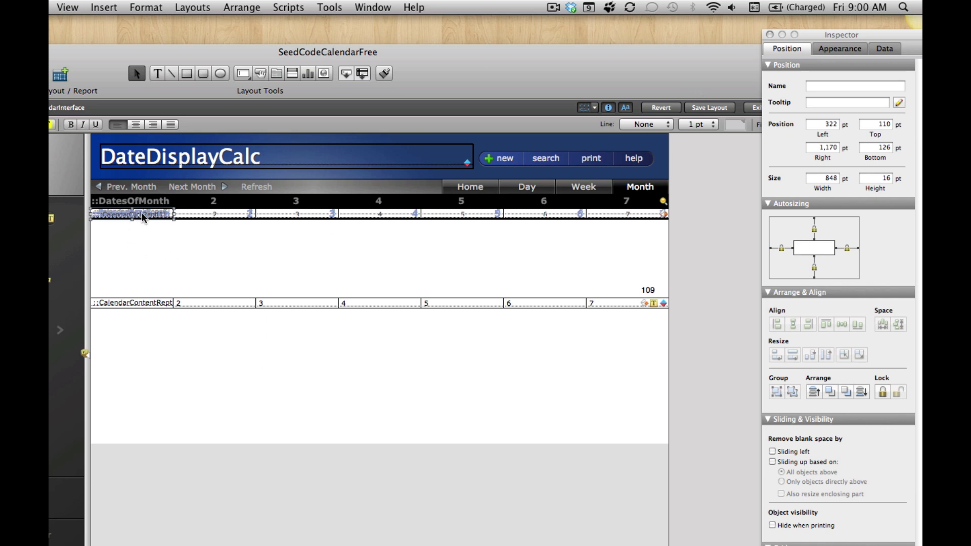
{"action": "left_click_drag", "start_coordinate": [143, 218], "coordinate": [139, 390]}
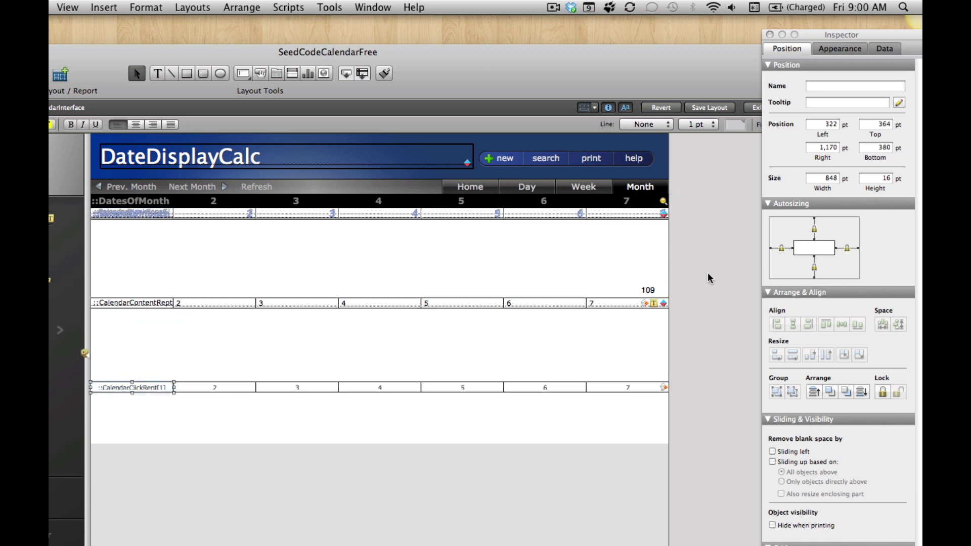
{"action": "left_click_drag", "start_coordinate": [646, 289], "coordinate": [648, 372]}
{"action": "double_click", "coordinate": [647, 375]}
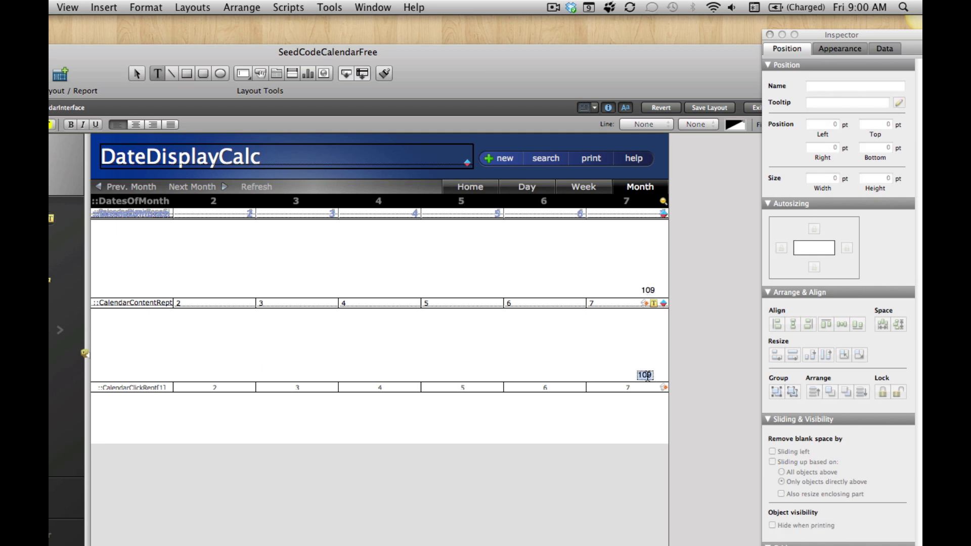
{"action": "type", "text": "110"}
{"action": "left_click", "coordinate": [669, 373]}
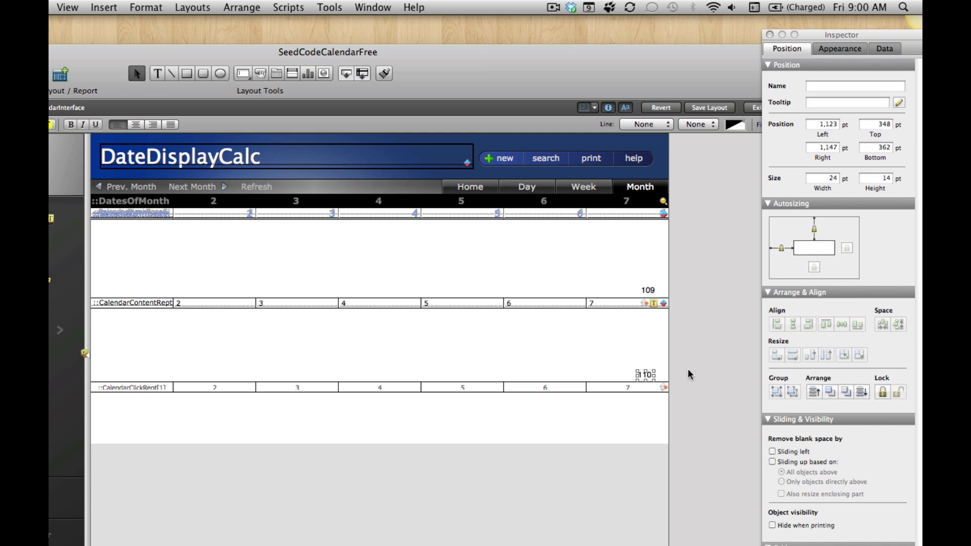
{"action": "left_click", "coordinate": [715, 365]}
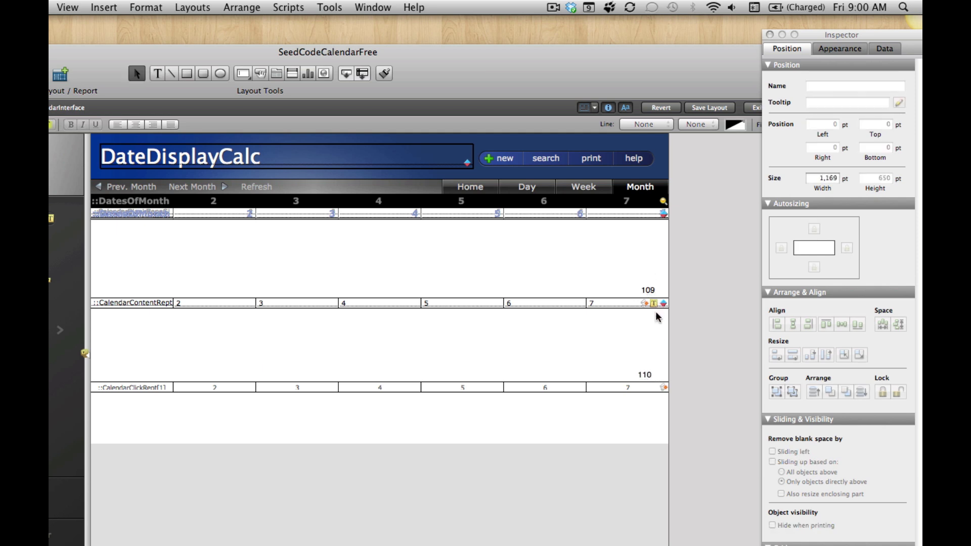
- Drag DatesOfMonth below CalendarContentRept and the blank-cell field below DatesOfMonth, leaving WeekNumbers on top
{"action": "left_click", "coordinate": [153, 215]}
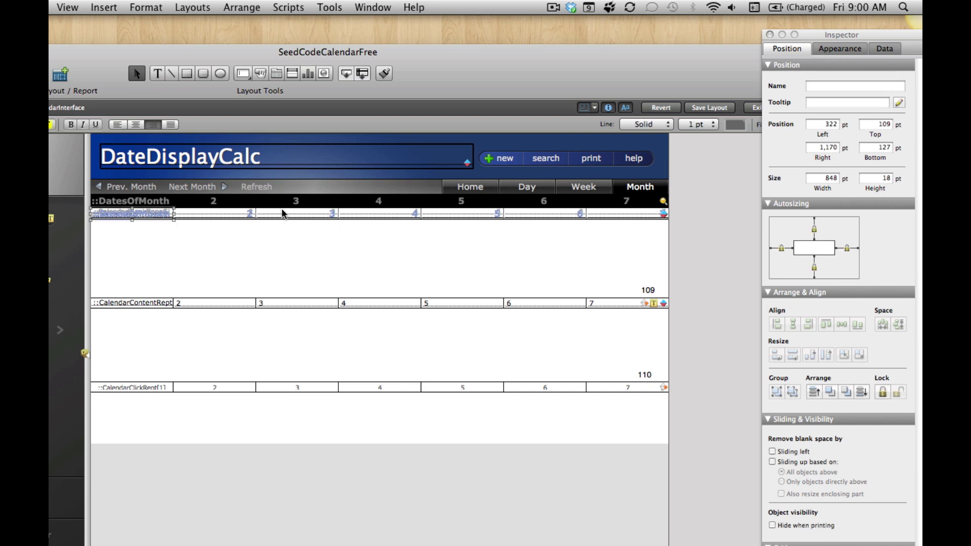
{"action": "left_click_drag", "start_coordinate": [157, 221], "coordinate": [147, 322]}
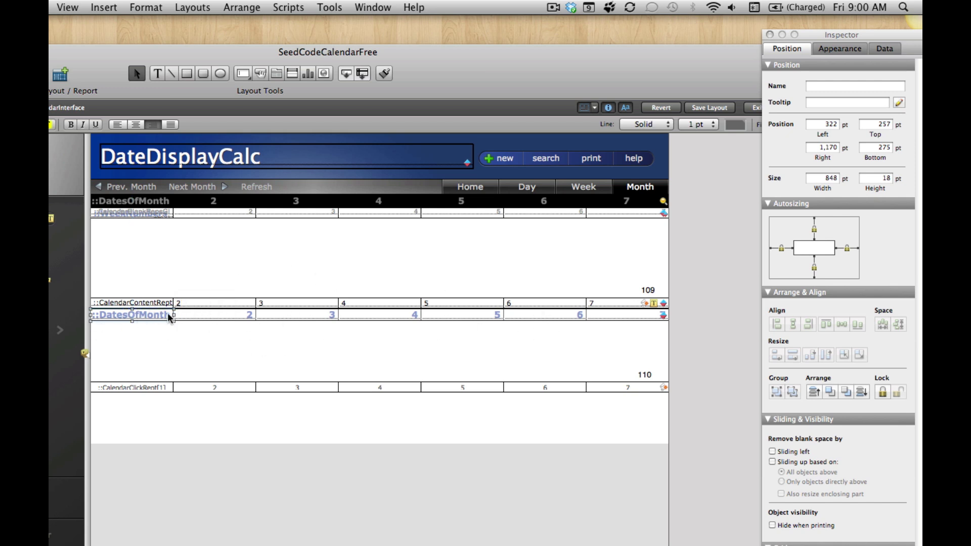
{"action": "left_click", "coordinate": [151, 215]}
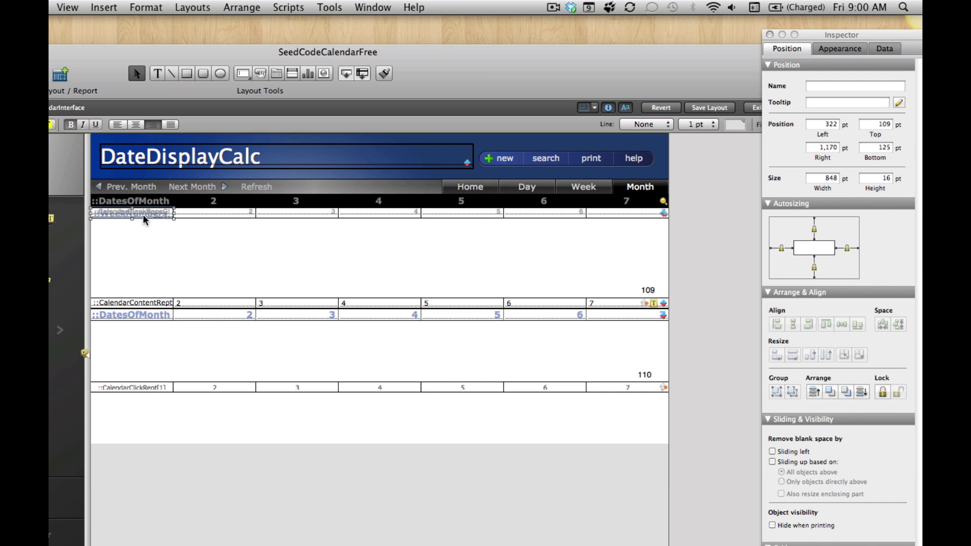
{"action": "left_click_drag", "start_coordinate": [145, 218], "coordinate": [145, 335]}
{"action": "left_click", "coordinate": [158, 217]}
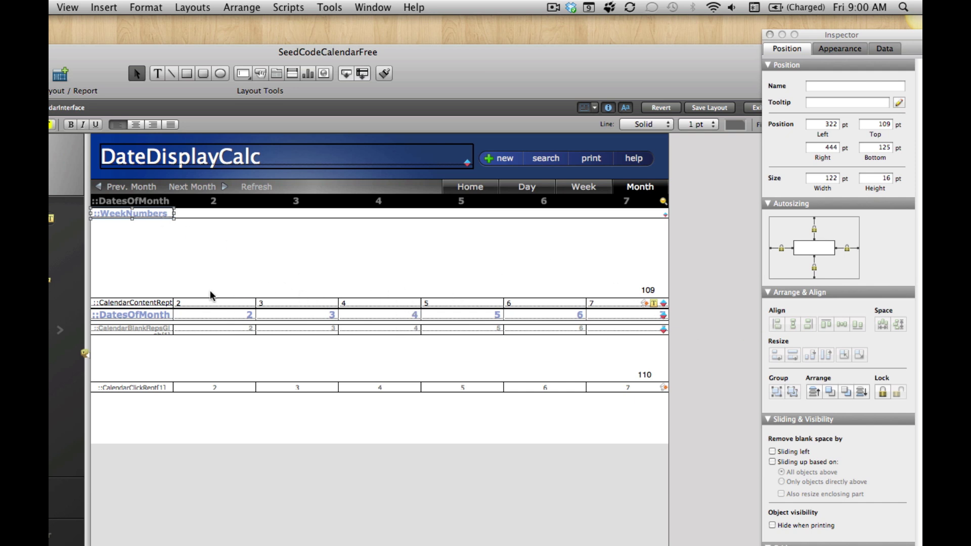
- Set Top to 109 for CalendarContentRept, DatesOfMonth and the blank-cell field in the Inspector
{"action": "left_click", "coordinate": [163, 306]}
{"action": "left_click", "coordinate": [884, 124]}
{"action": "type", "text": "109"}
{"action": "key", "text": "Return"}
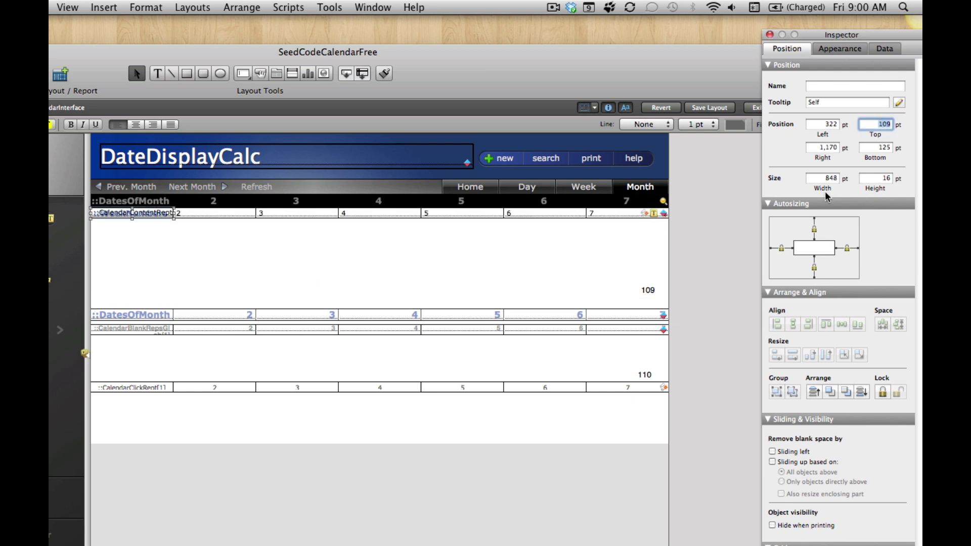
{"action": "left_click", "coordinate": [631, 316]}
{"action": "left_click", "coordinate": [880, 123]}
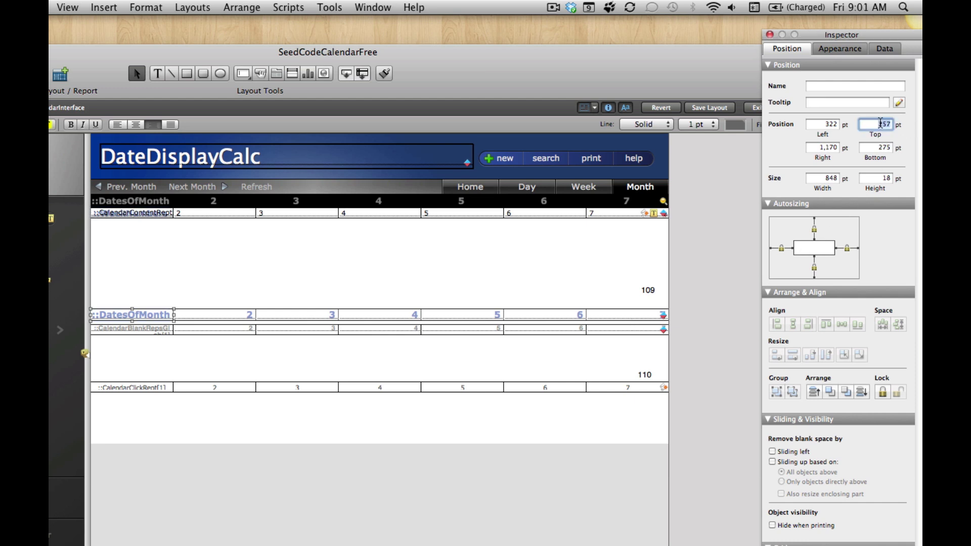
{"action": "type", "text": "109"}
{"action": "key", "text": "Return"}
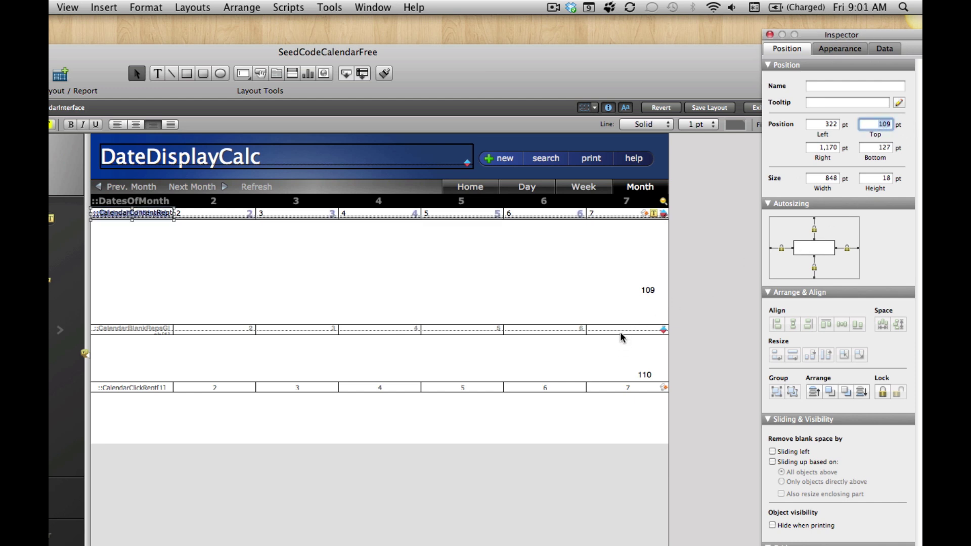
{"action": "left_click", "coordinate": [623, 330]}
{"action": "left_click", "coordinate": [879, 125]}
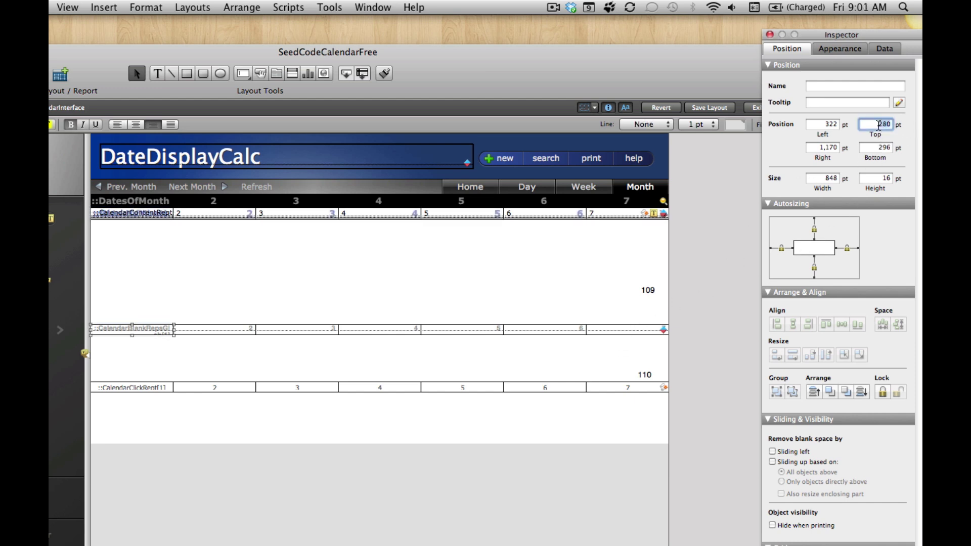
{"action": "type", "text": "109"}
{"action": "key", "text": "Return"}
- Set the click field's Top to 110 and delete the 109 label, then select the 110 label
{"action": "left_click", "coordinate": [614, 388]}
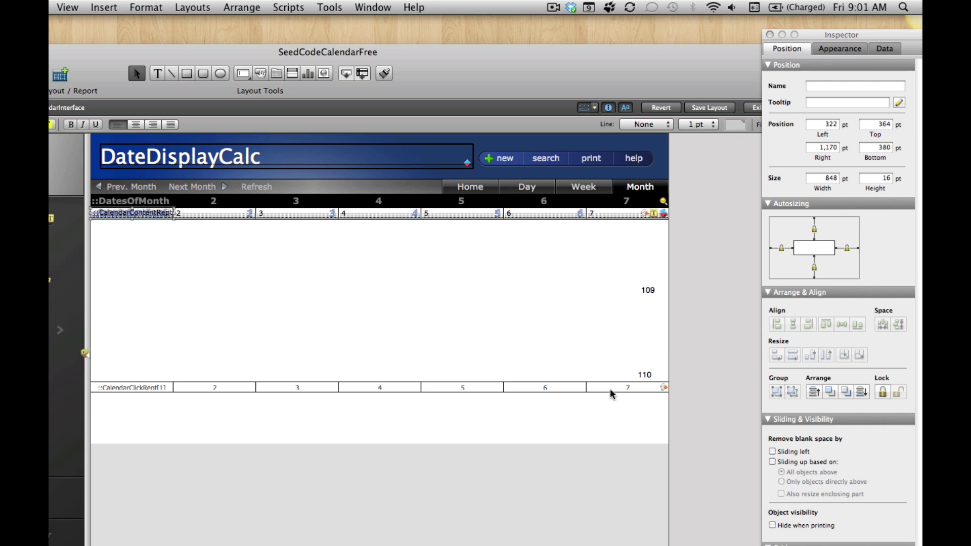
{"action": "left_click", "coordinate": [880, 125]}
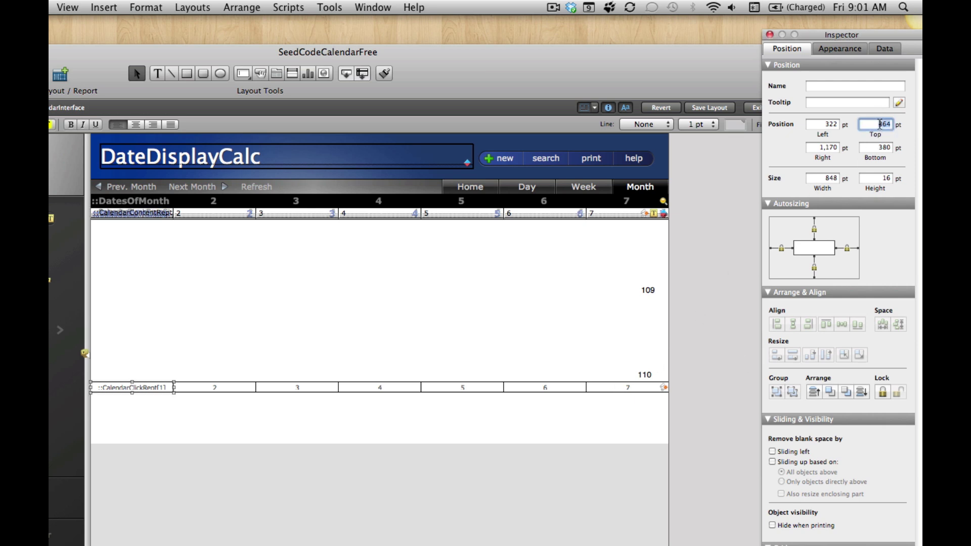
{"action": "type", "text": "110"}
{"action": "key", "text": "Return"}
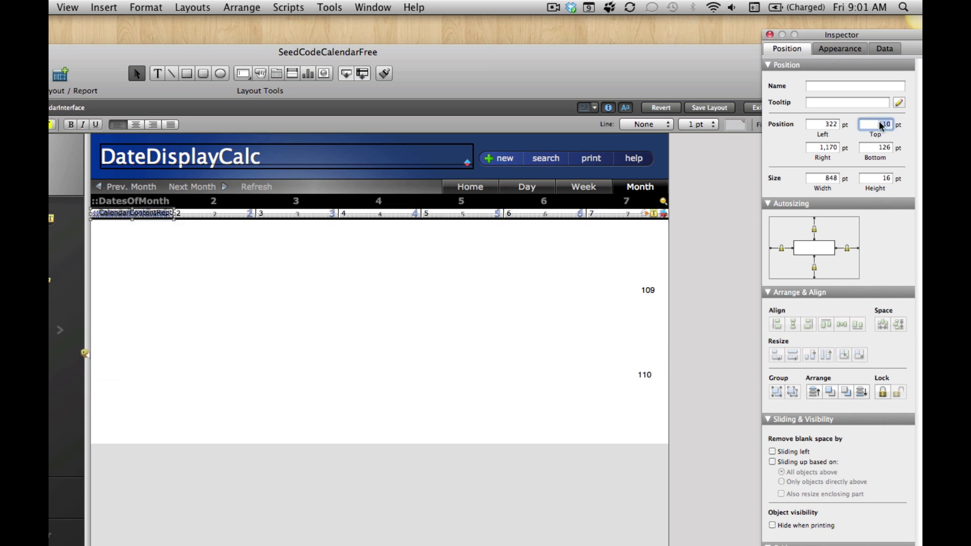
{"action": "left_click", "coordinate": [643, 295]}
{"action": "left_click", "coordinate": [644, 293]}
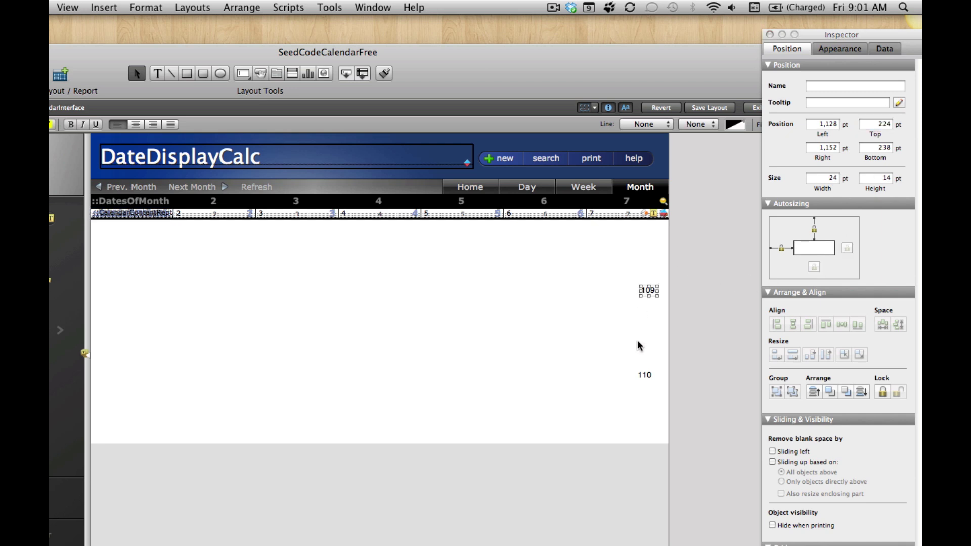
{"action": "key", "text": "Delete"}
{"action": "left_click", "coordinate": [641, 373]}
- Delete the 110 label, set the portal height to 151 pt and give it 36 rows
{"action": "key", "text": "Delete"}
{"action": "left_click", "coordinate": [558, 409]}
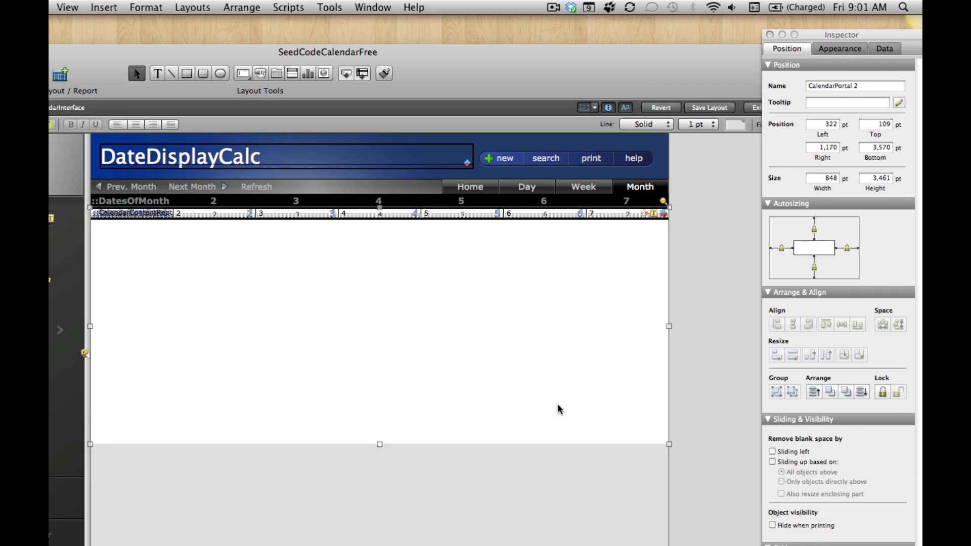
{"action": "left_click", "coordinate": [880, 178]}
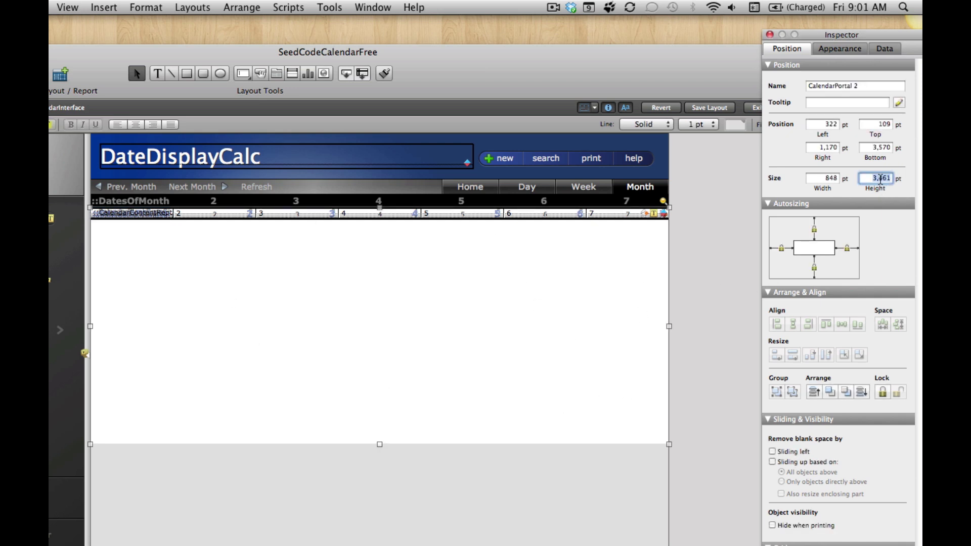
{"action": "type", "text": "151"}
{"action": "key", "text": "Return"}
{"action": "double_click", "coordinate": [541, 247]}
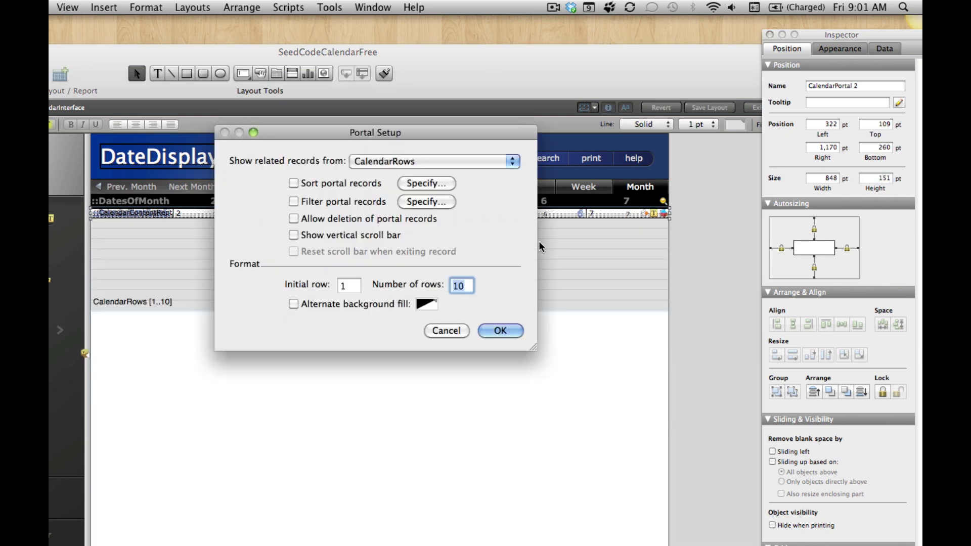
{"action": "type", "text": "36"}
{"action": "key", "text": "Return"}
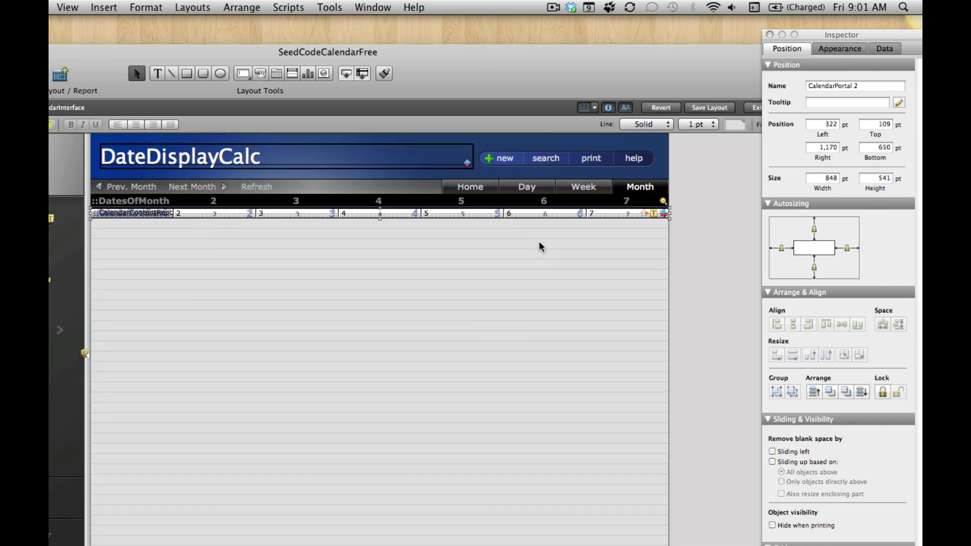
- Check the calendar's Month view in Browse mode, then return to Layout mode
{"action": "key", "text": "super+b"}
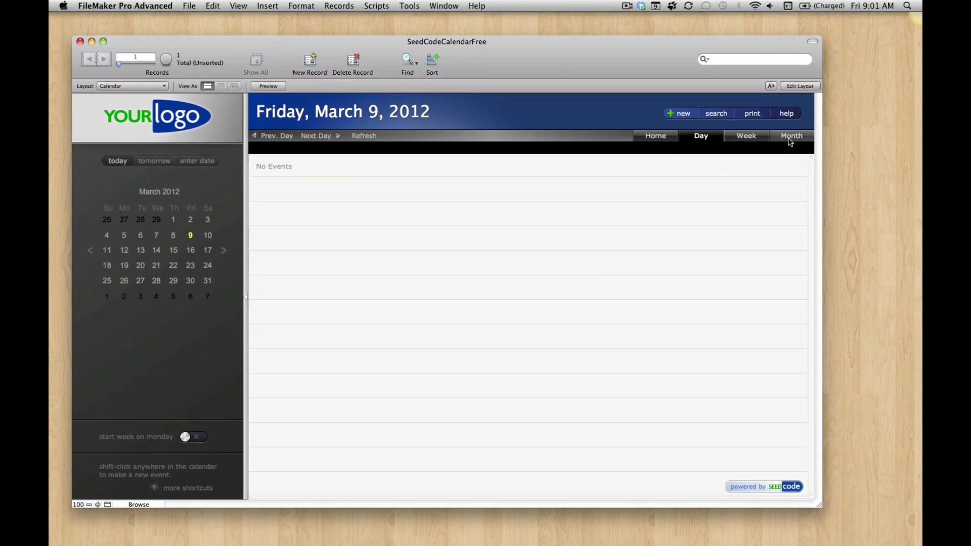
{"action": "left_click", "coordinate": [791, 139]}
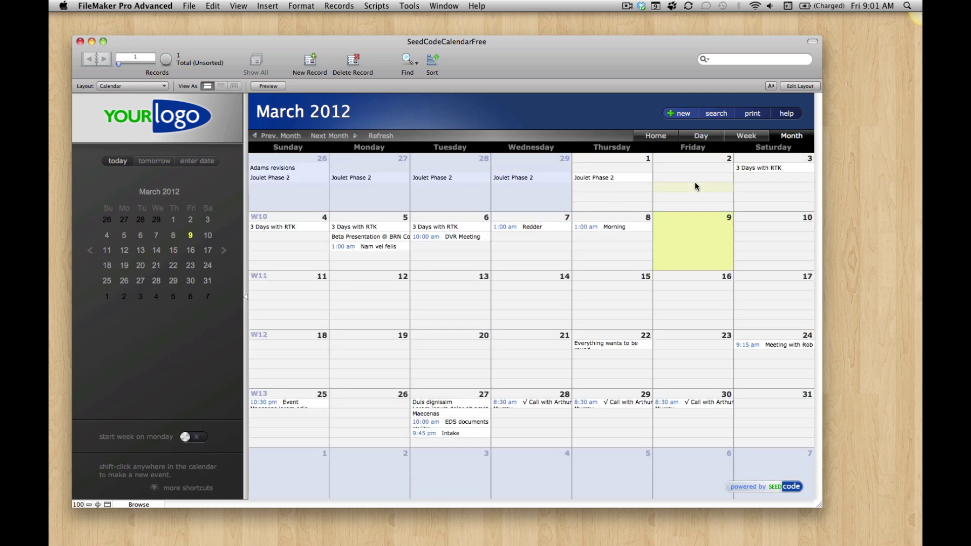
{"action": "key", "text": "super+l"}
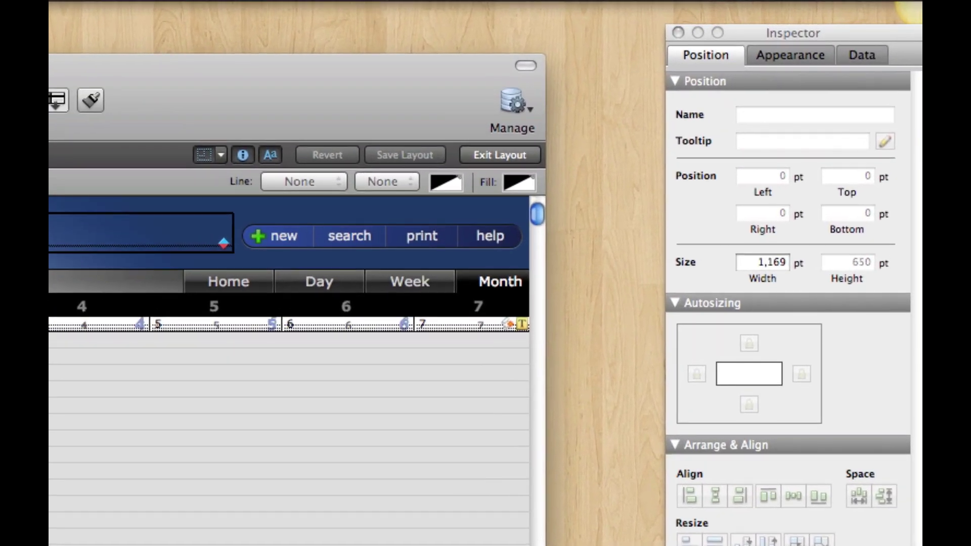
- Drag the layout's right boundary until the layout width reads 1,170 pt
{"action": "left_click_drag", "start_coordinate": [427, 97], "coordinate": [369, 69]}
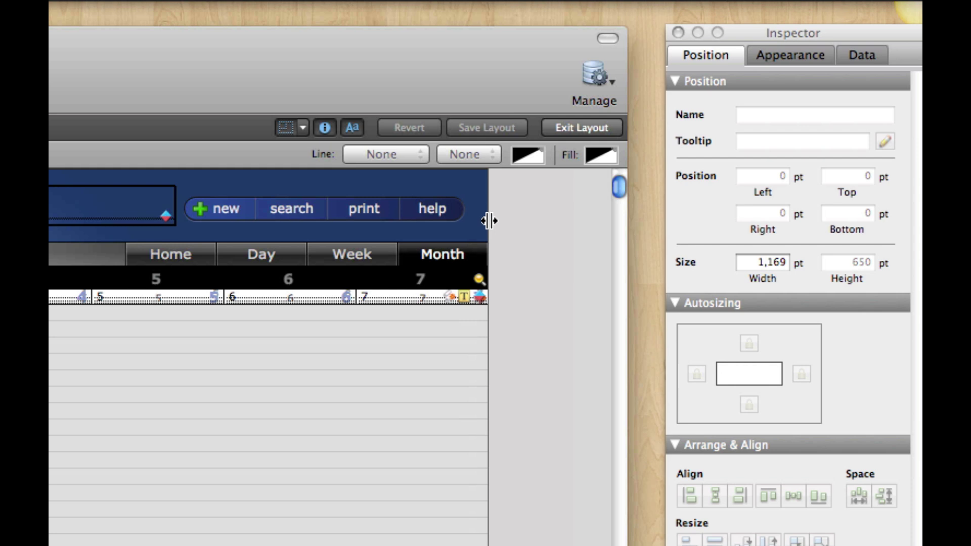
{"action": "mouse_move", "coordinate": [489, 220]}
{"action": "left_mouse_down"}
{"action": "mouse_move", "coordinate": [587, 219]}
{"action": "mouse_move", "coordinate": [490, 224]}
{"action": "left_mouse_up"}
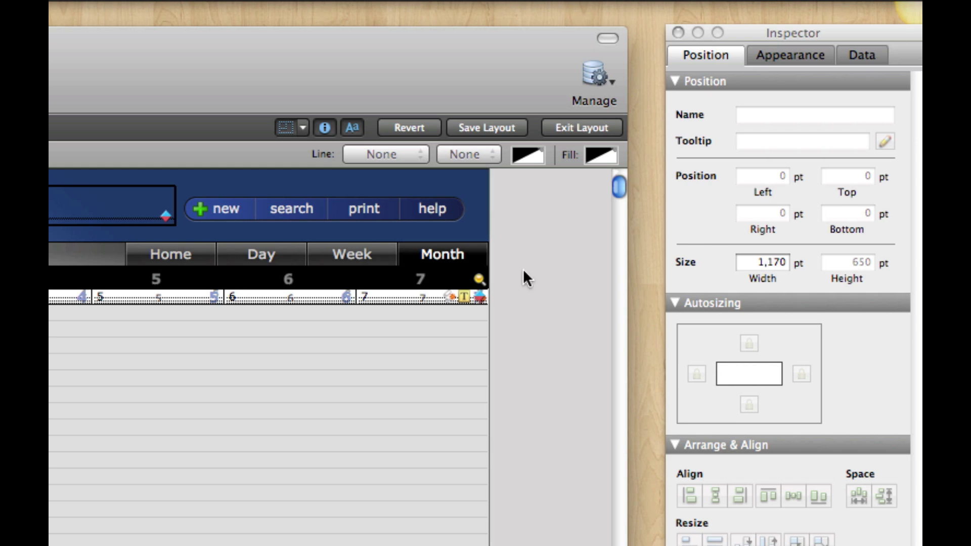
{"action": "left_click", "coordinate": [411, 388]}
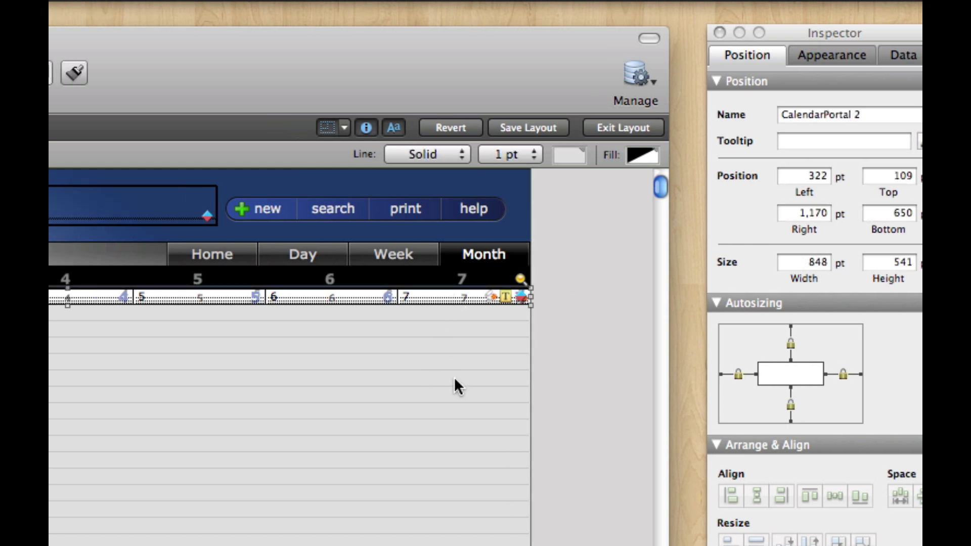
- Turn on the portal's vertical scroll bar and review the Month tab control's setup unchanged
{"action": "double_click", "coordinate": [413, 379]}
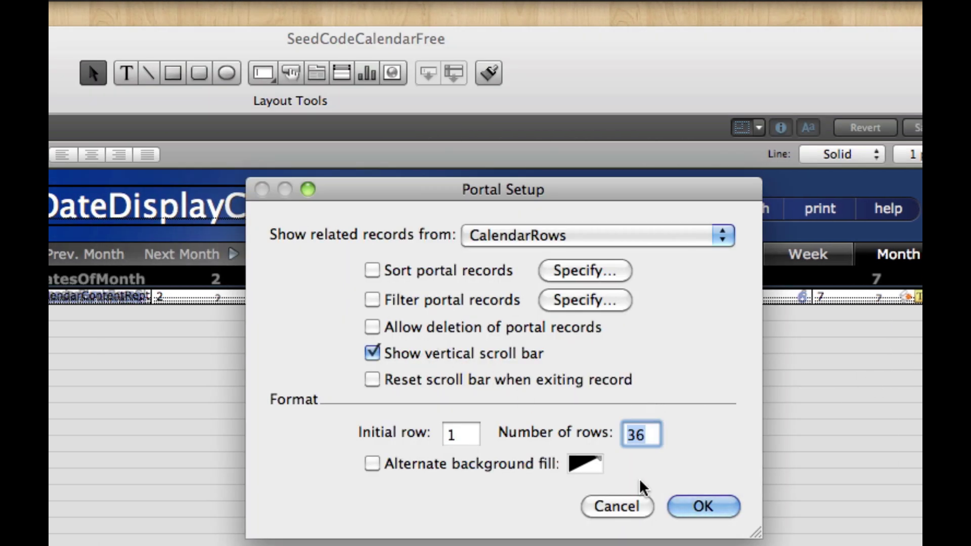
{"action": "left_click", "coordinate": [702, 507]}
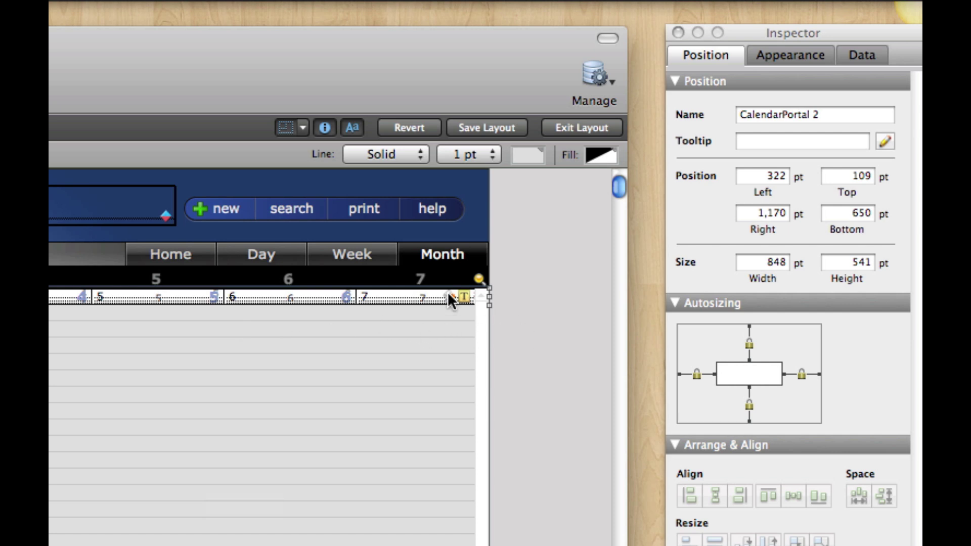
{"action": "left_click", "coordinate": [444, 252]}
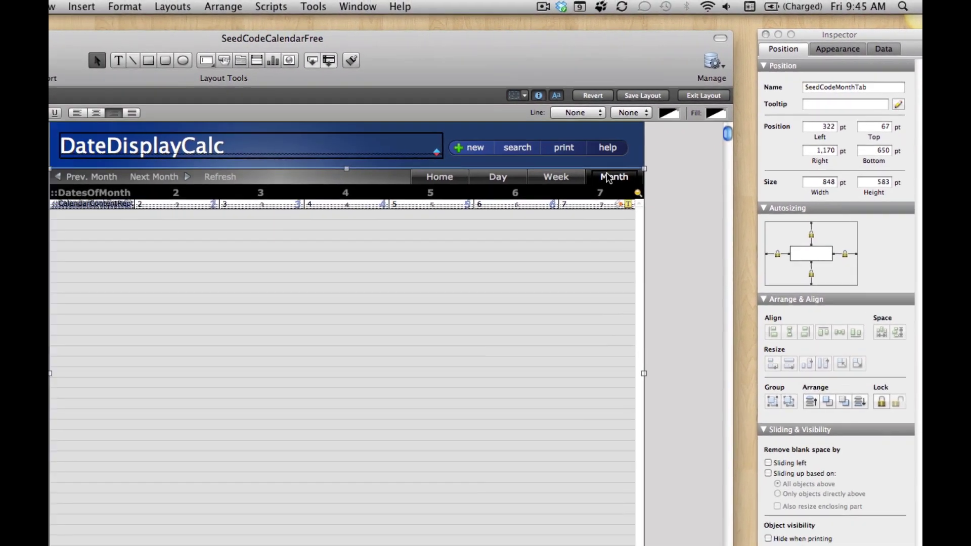
{"action": "double_click", "coordinate": [520, 208]}
{"action": "left_click", "coordinate": [576, 515]}
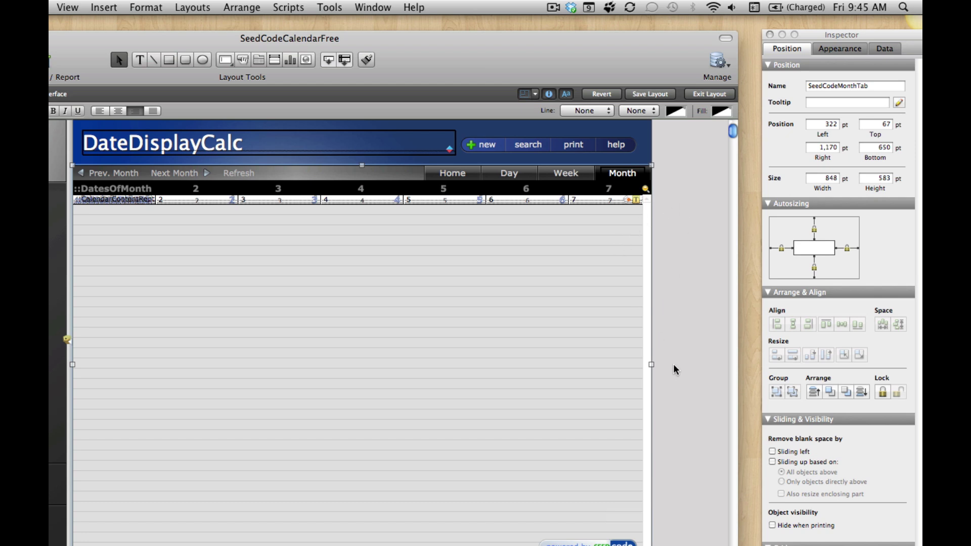
- Widen the Month tab control to 892 pt, the portal to 861 pt, and the layout boundary
{"action": "left_click_drag", "start_coordinate": [652, 364], "coordinate": [683, 364]}
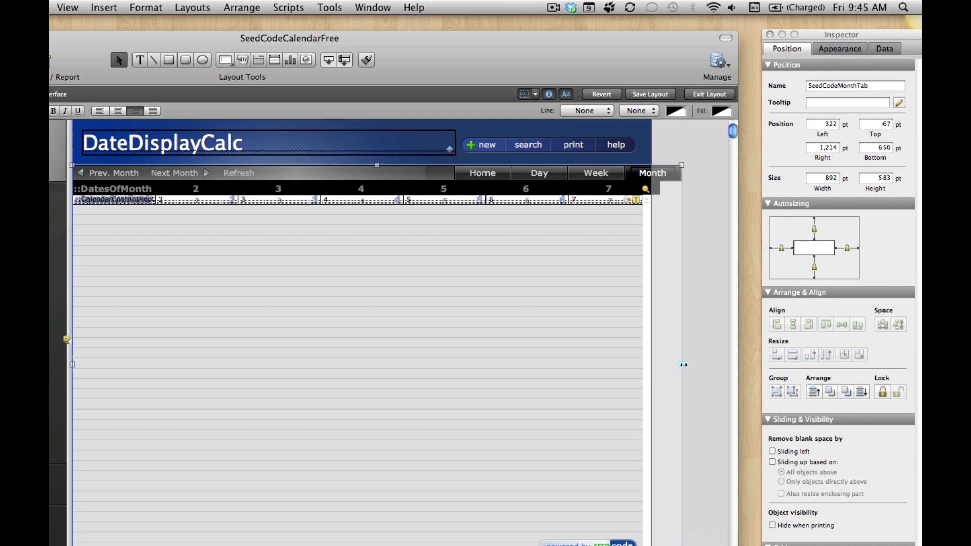
{"action": "left_click", "coordinate": [613, 337]}
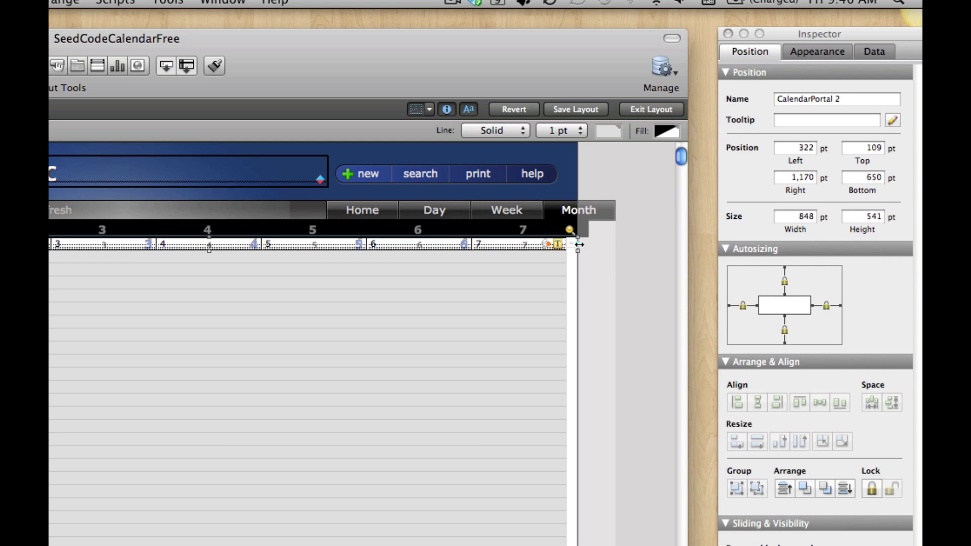
{"action": "left_click_drag", "start_coordinate": [652, 201], "coordinate": [663, 198]}
{"action": "left_click_drag", "start_coordinate": [508, 293], "coordinate": [507, 293]}
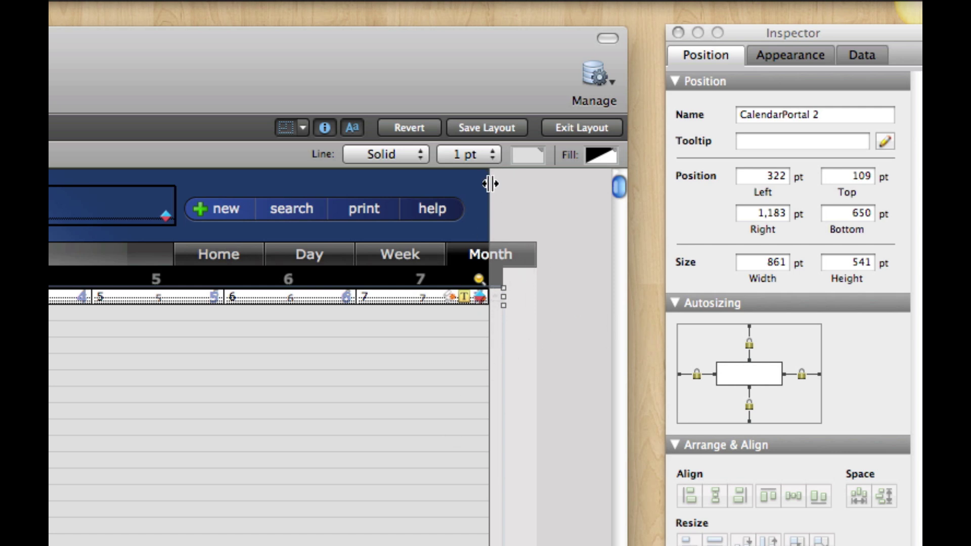
{"action": "left_click_drag", "start_coordinate": [490, 183], "coordinate": [537, 186]}
- Narrow SeedCodeMonthTab to 861 pt to match the portal, undoing a first missed resize
{"action": "left_click", "coordinate": [528, 322]}
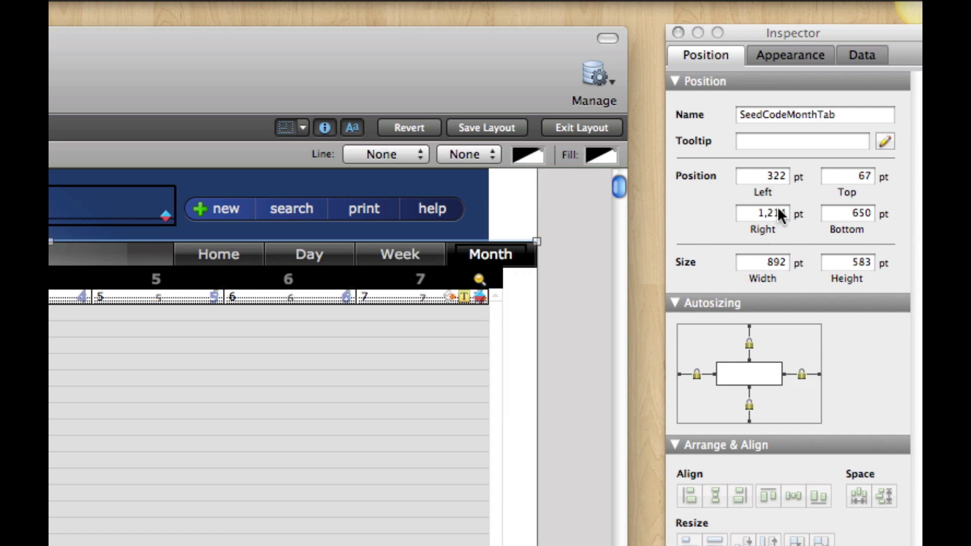
{"action": "left_click", "coordinate": [565, 205]}
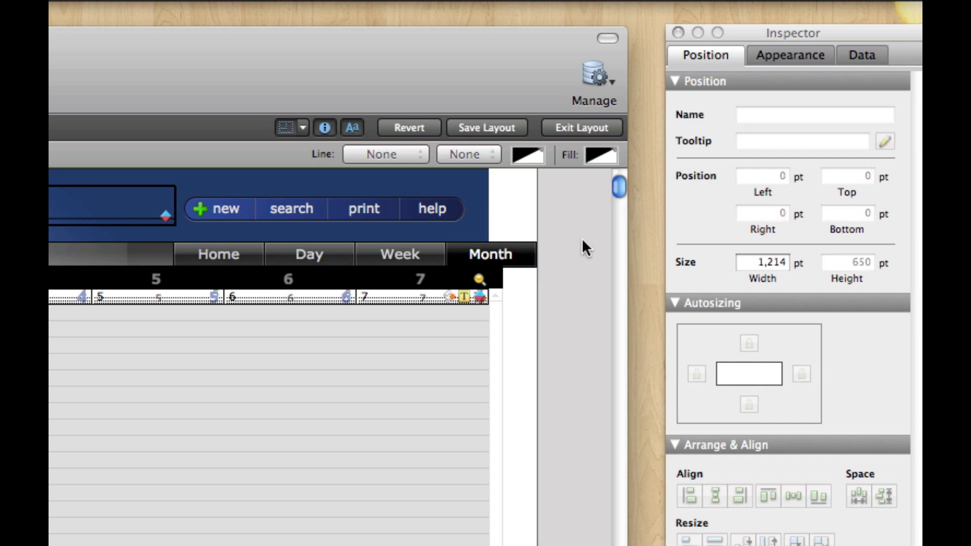
{"action": "left_click", "coordinate": [510, 250]}
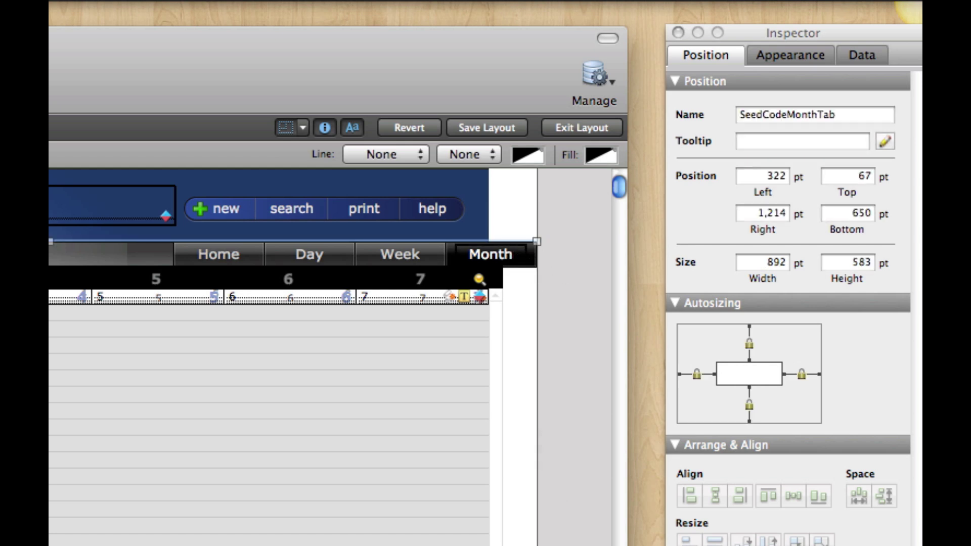
{"action": "left_click_drag", "start_coordinate": [537, 242], "coordinate": [502, 241]}
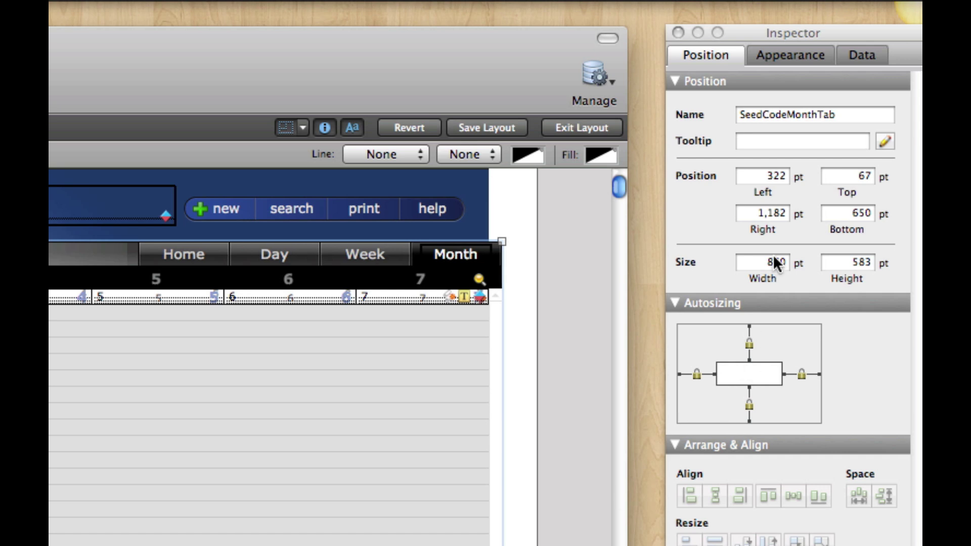
{"action": "left_click", "coordinate": [466, 405]}
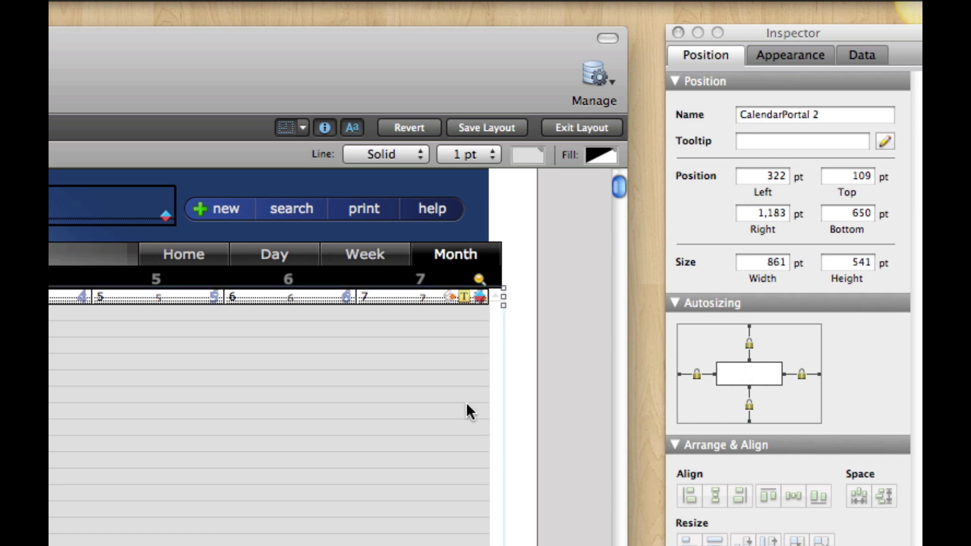
{"action": "left_click", "coordinate": [495, 264]}
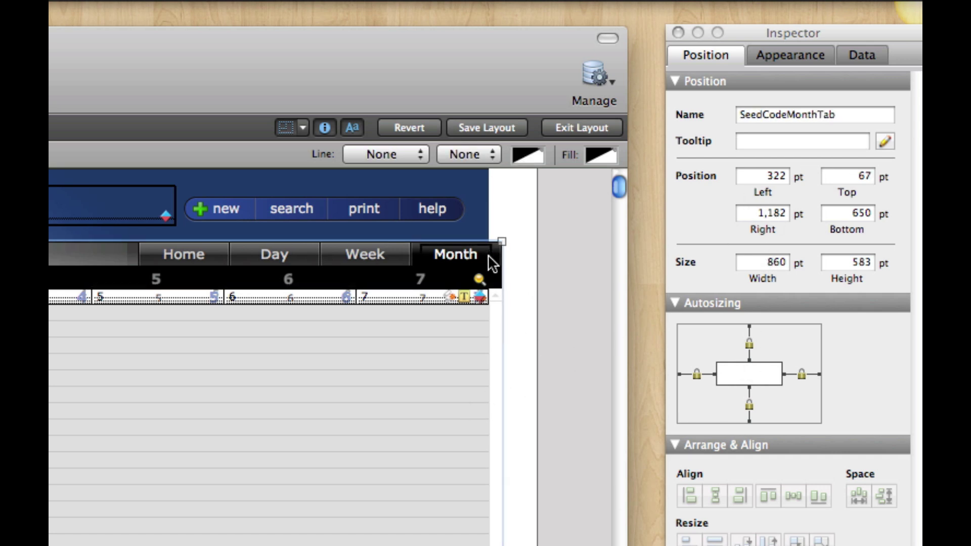
{"action": "key", "text": "super+z"}
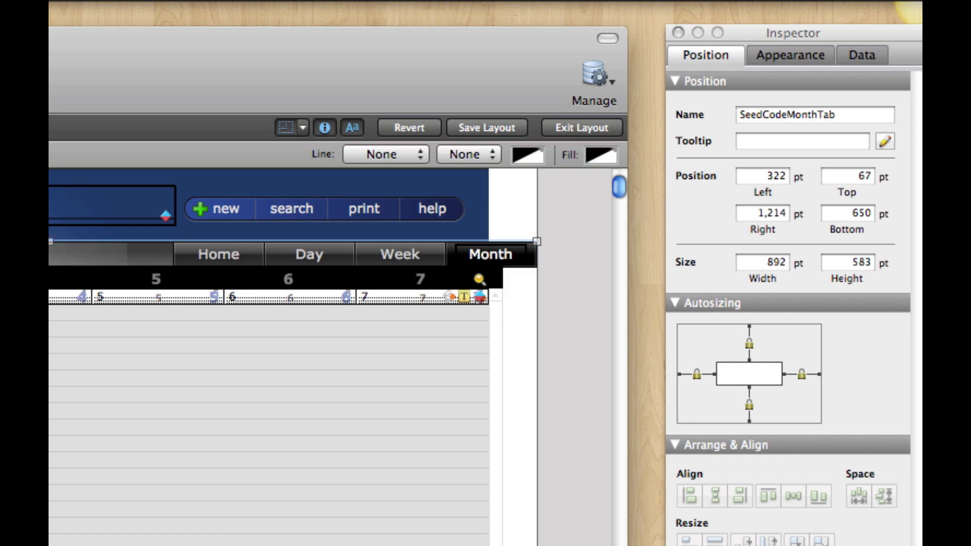
{"action": "left_click_drag", "start_coordinate": [537, 241], "coordinate": [502, 242]}
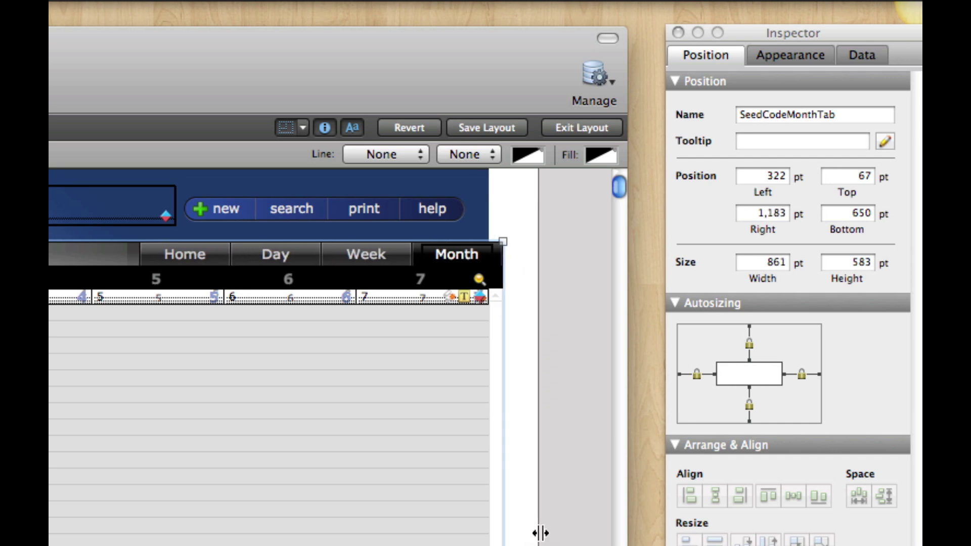
- Trim the layout width to 1,183 pt and nudge the portal down 1 pt to Top 109
{"action": "left_click_drag", "start_coordinate": [540, 532], "coordinate": [512, 541]}
{"action": "left_click", "coordinate": [525, 295]}
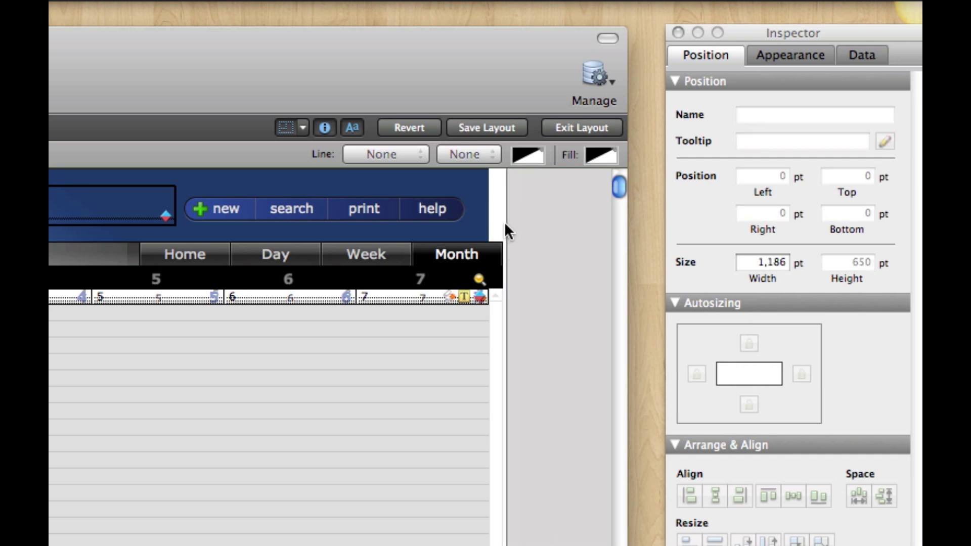
{"action": "left_click_drag", "start_coordinate": [506, 226], "coordinate": [505, 225]}
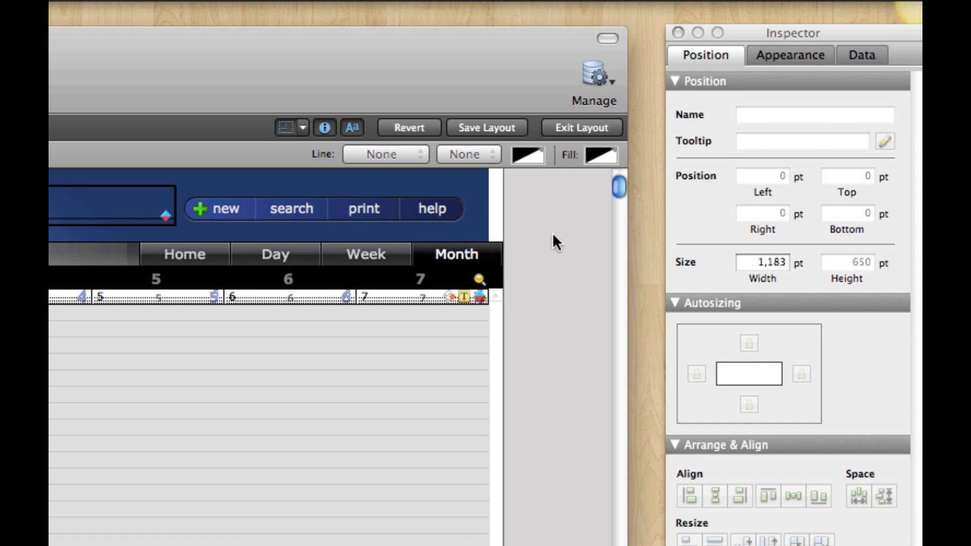
{"action": "left_click", "coordinate": [463, 256]}
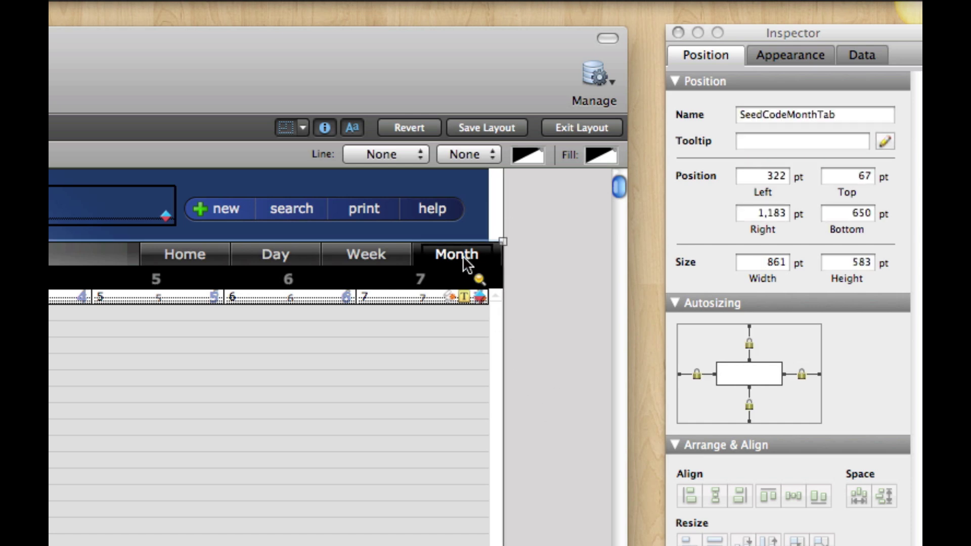
{"action": "left_click", "coordinate": [466, 315]}
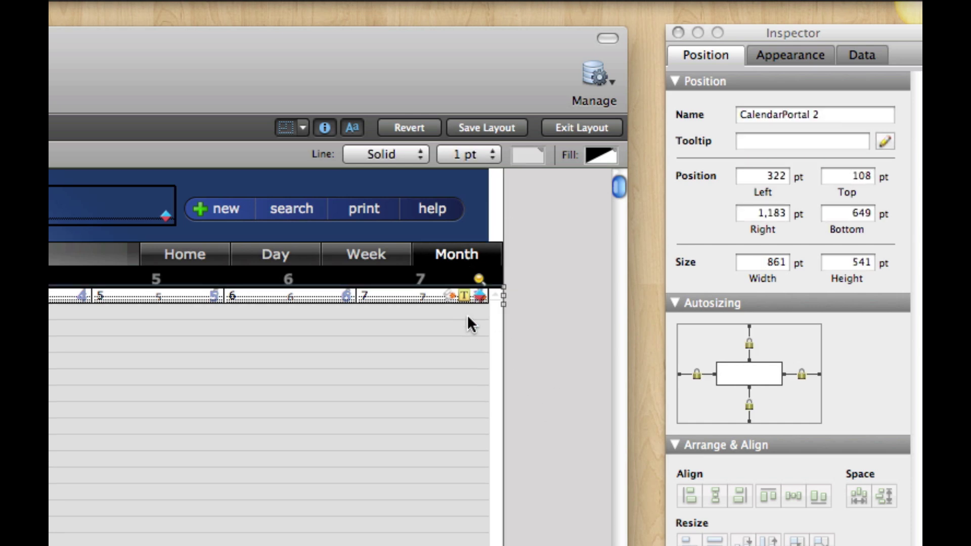
{"action": "key", "text": "Down"}
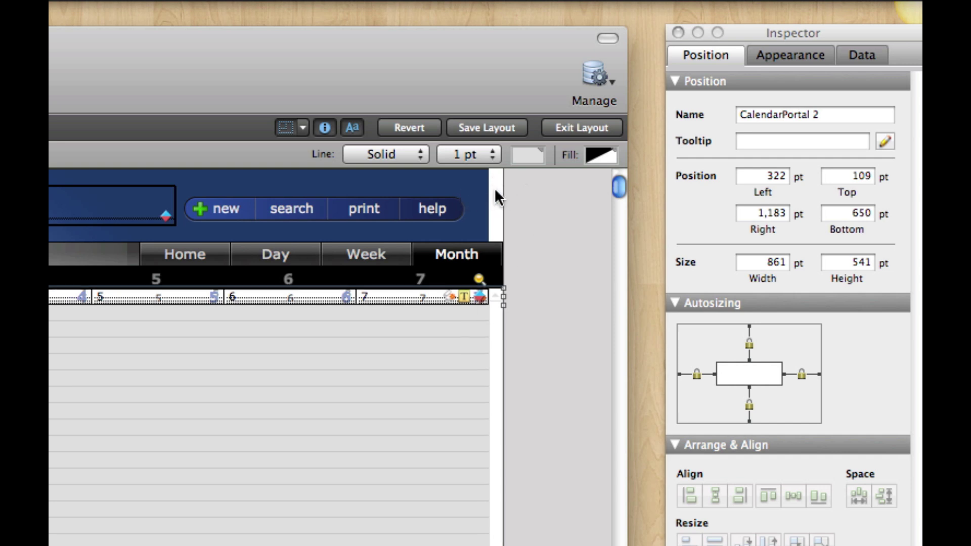
- Stretch the thin line on the header's top edge to 869 pt wide, flush with the layout's right edge
{"action": "left_click", "coordinate": [470, 184]}
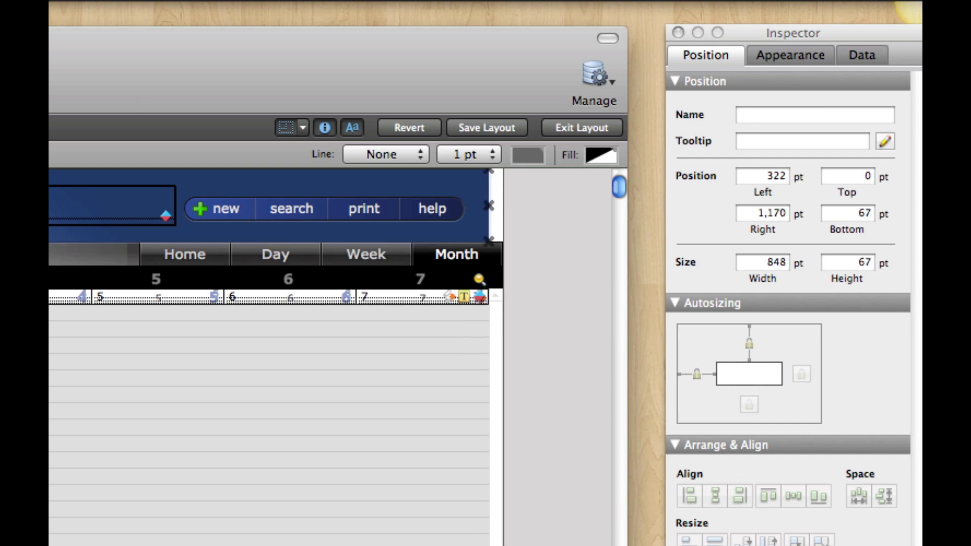
{"action": "left_click_drag", "start_coordinate": [468, 184], "coordinate": [475, 159]}
{"action": "left_click", "coordinate": [469, 191], "text": "shift"}
{"action": "left_click", "coordinate": [525, 227]}
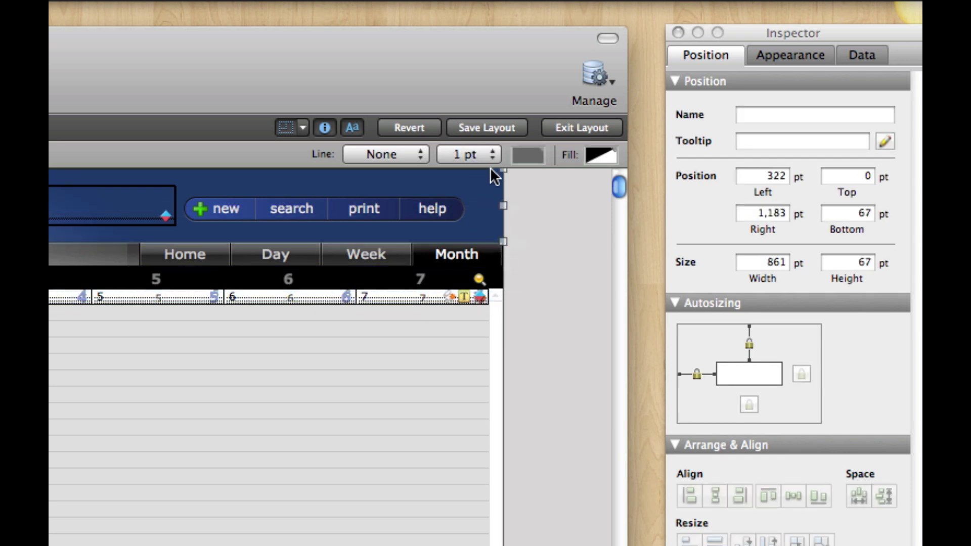
{"action": "left_click", "coordinate": [543, 180]}
{"action": "key", "text": "Tab"}
{"action": "key", "text": "Tab"}
{"action": "key", "text": "Tab"}
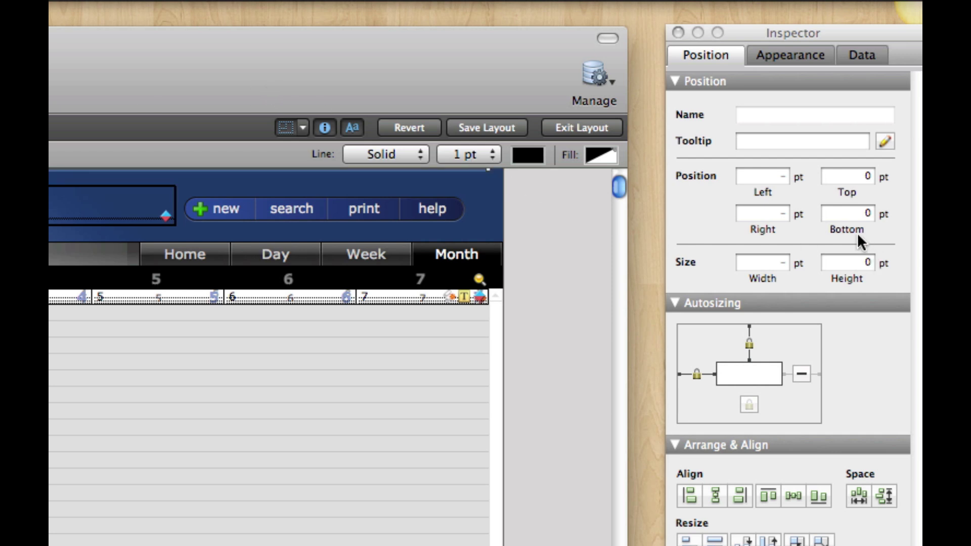
{"action": "left_click", "coordinate": [490, 171]}
{"action": "left_click", "coordinate": [483, 166]}
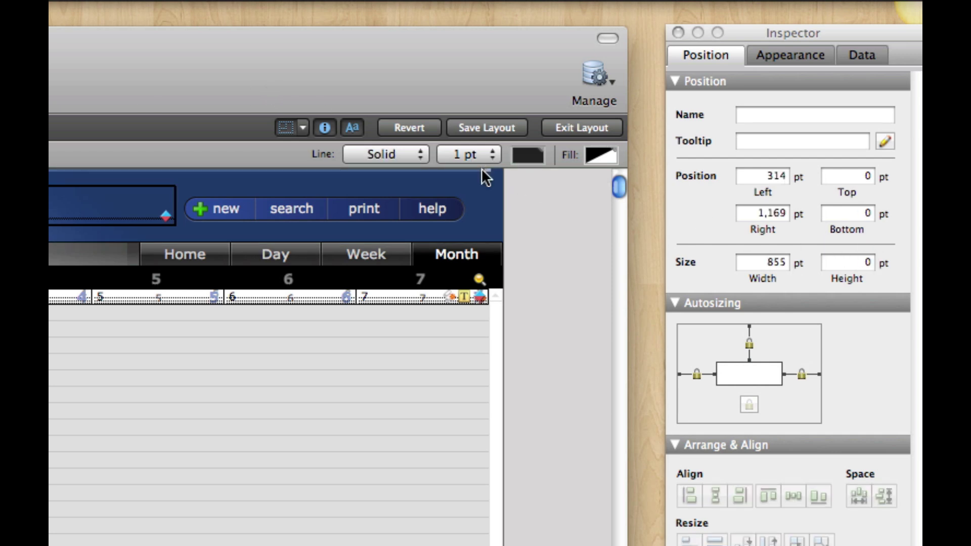
{"action": "left_click_drag", "start_coordinate": [482, 169], "coordinate": [503, 171]}
{"action": "left_click", "coordinate": [549, 207]}
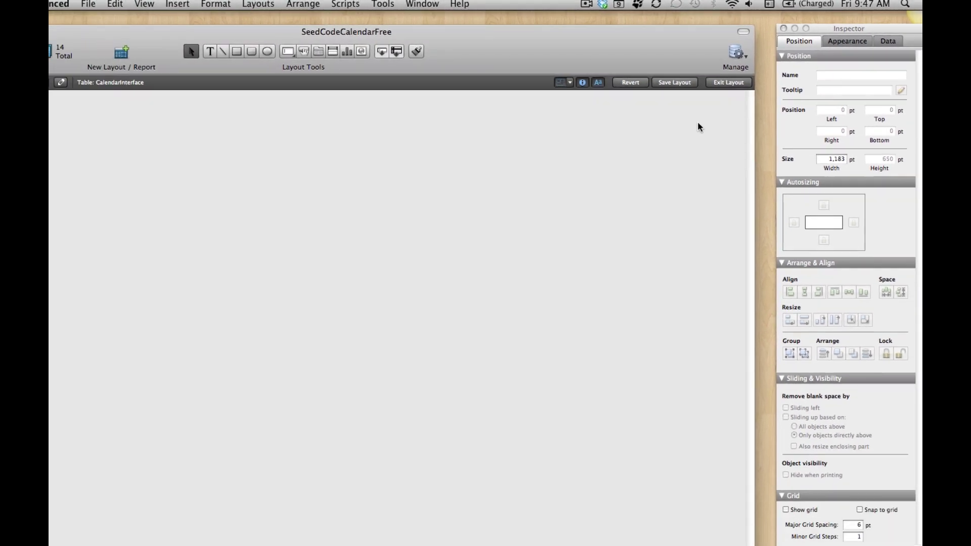
- Switch to Browse mode and scroll the widened March 2012 month calendar
{"action": "key", "text": "super+b"}
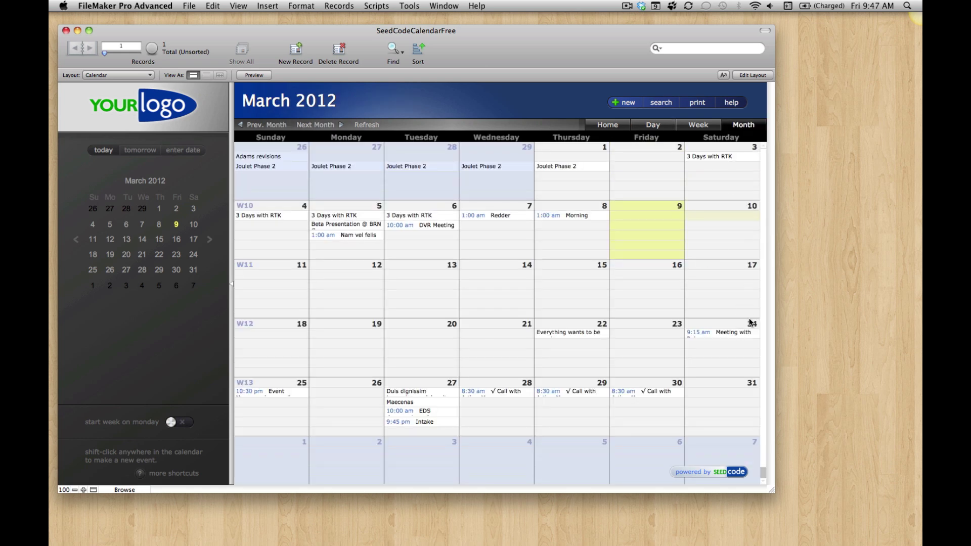
{"action": "scroll", "coordinate": [600, 223], "scroll_direction": "down", "scroll_amount": 1}
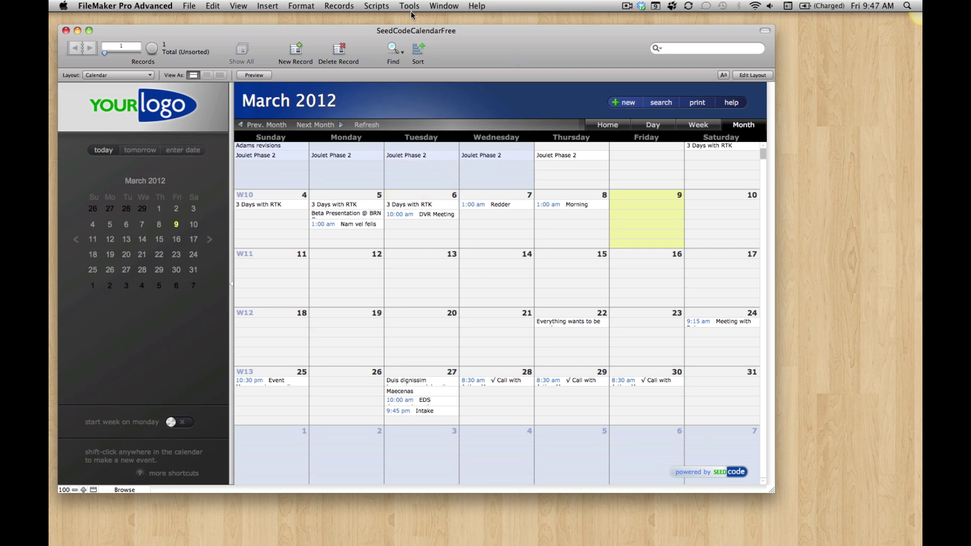
- Open the Load Calendar Settings - On Startup script from Manage Scripts
{"action": "left_click", "coordinate": [376, 6]}
{"action": "left_click", "coordinate": [378, 23]}
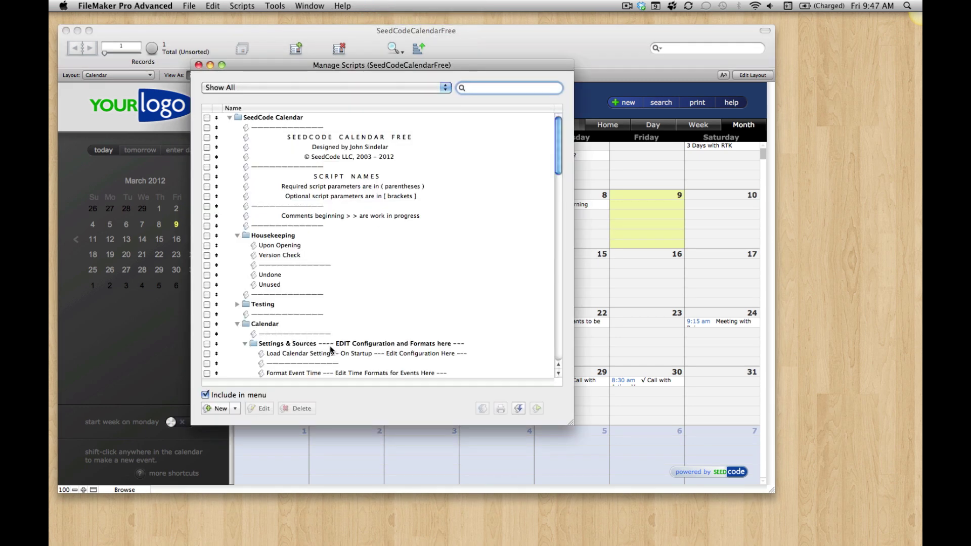
{"action": "scroll", "coordinate": [344, 297], "scroll_direction": "down", "scroll_amount": 2}
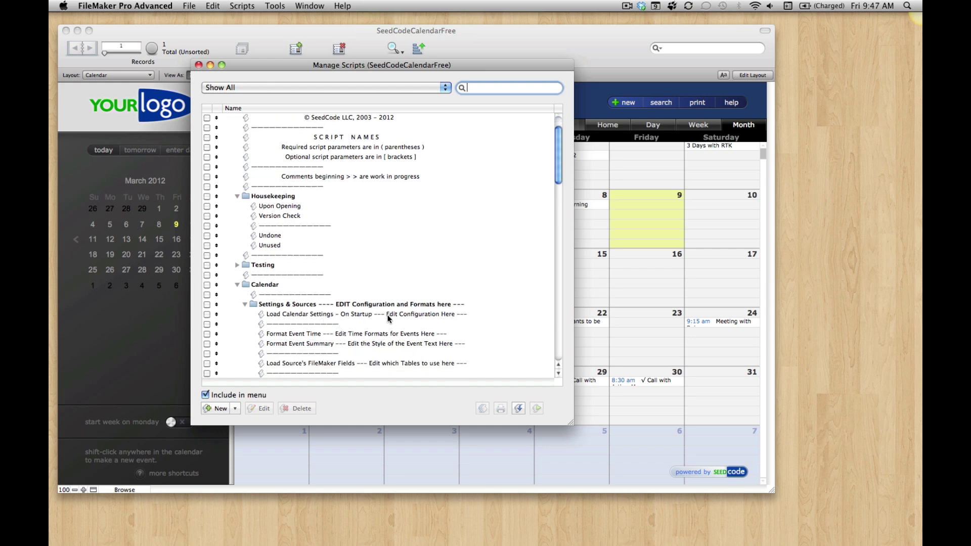
{"action": "double_click", "coordinate": [387, 315]}
- Change $sc_NumberOfRowsForCalendar from 36 to 78 and close the script
{"action": "double_click", "coordinate": [347, 194]}
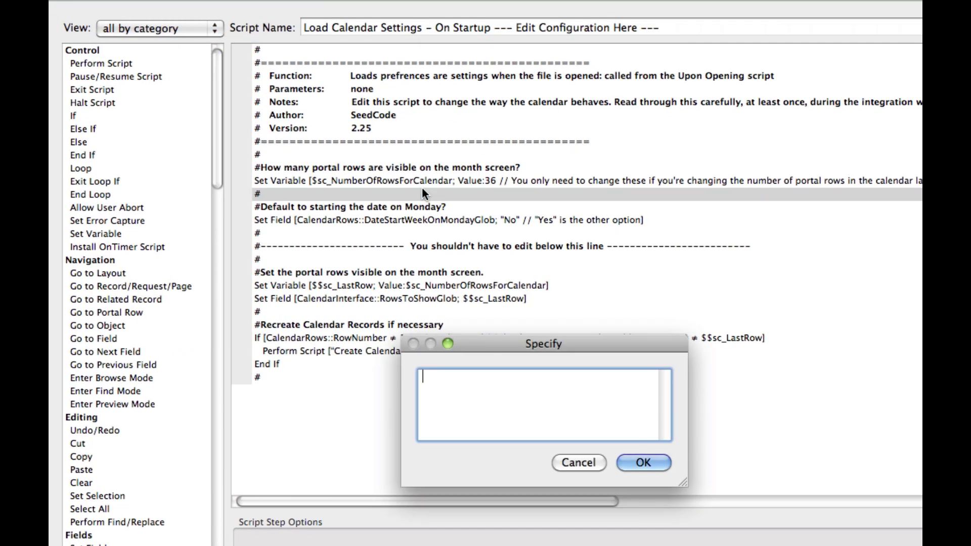
{"action": "key", "text": "Escape"}
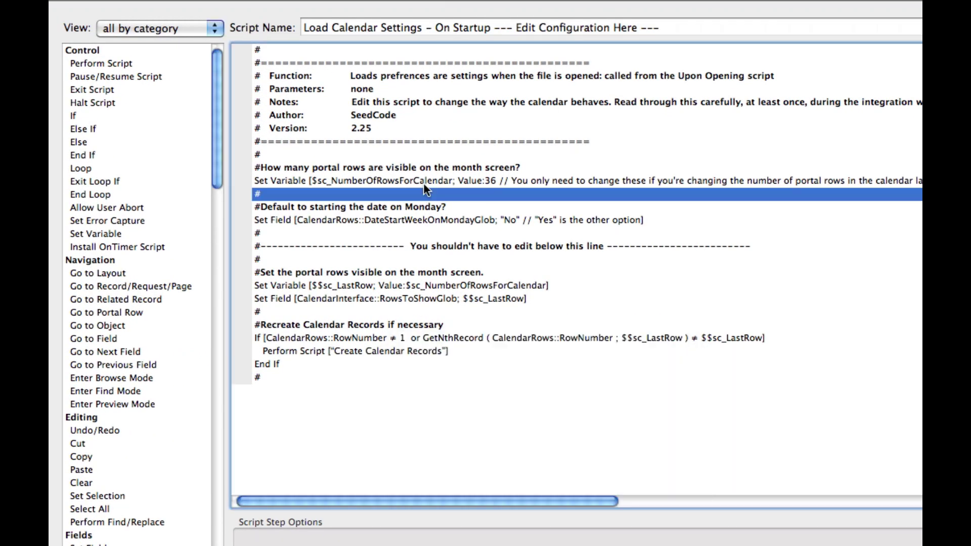
{"action": "double_click", "coordinate": [425, 180]}
{"action": "left_click", "coordinate": [567, 358]}
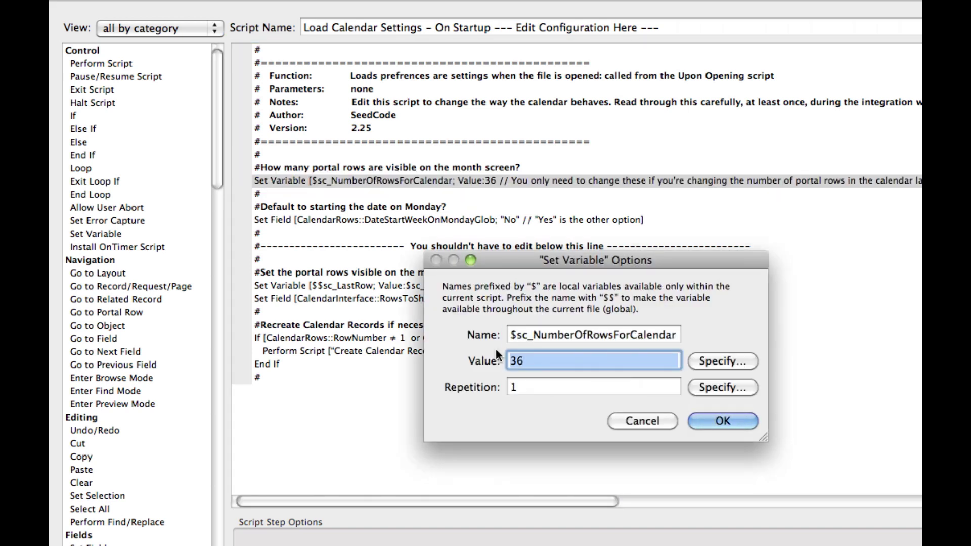
{"action": "key", "text": "BackSpace"}
{"action": "key", "text": "BackSpace"}
{"action": "type", "text": "78"}
{"action": "key", "text": "Delete"}
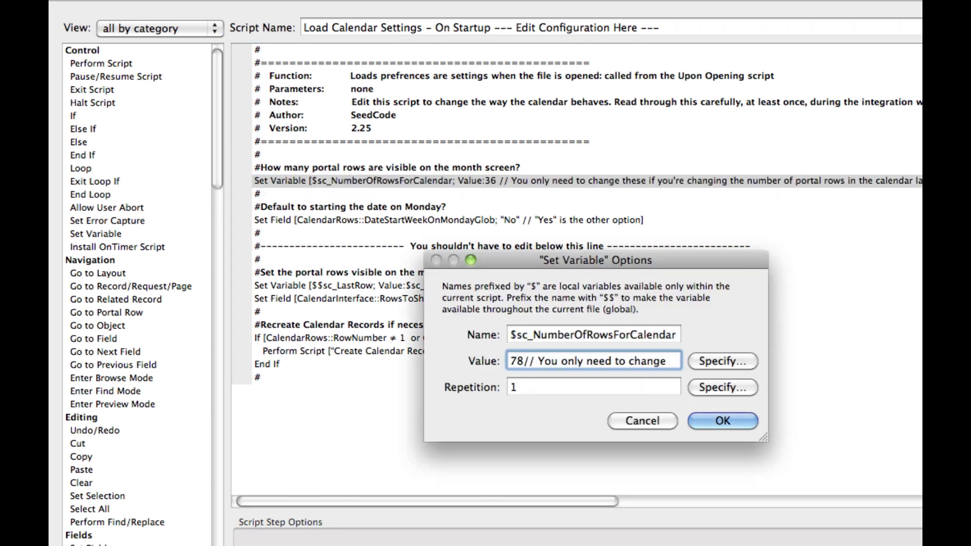
{"action": "key", "text": "Return"}
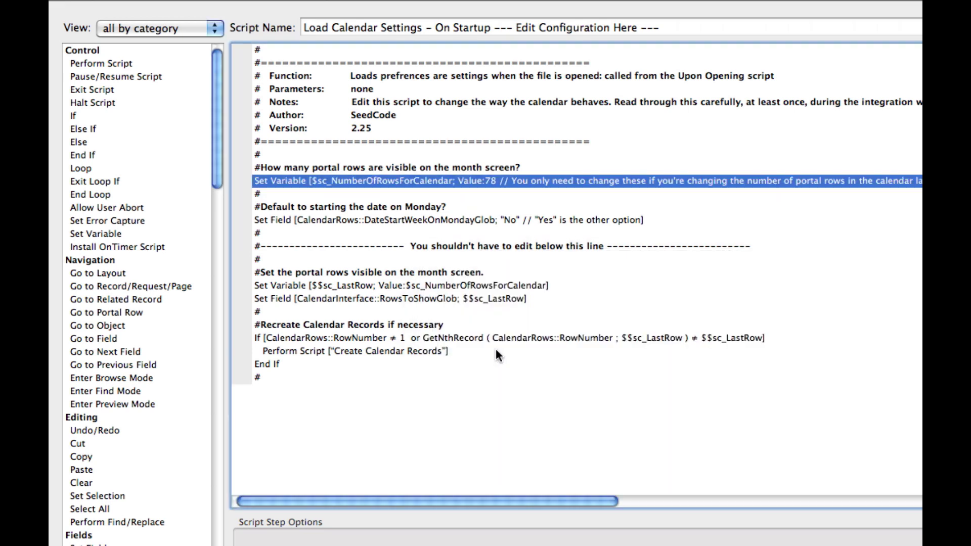
{"action": "key", "text": "super+w"}
{"action": "scroll", "coordinate": [334, 363], "scroll_direction": "down", "scroll_amount": 4}
- Set $sc_RowsPerDay to 13 in the Each Redraw script, then perform Upon Opening
{"action": "double_click", "coordinate": [283, 357]}
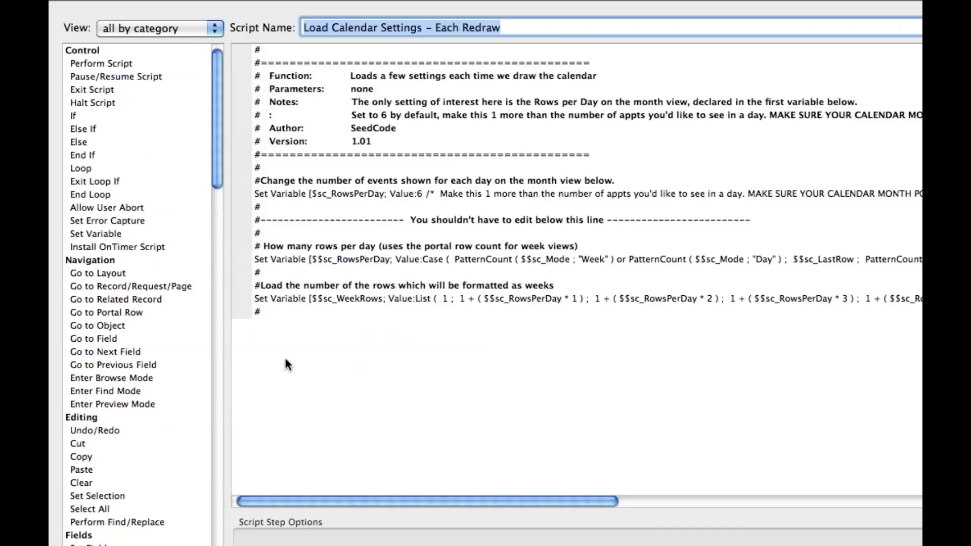
{"action": "double_click", "coordinate": [427, 193]}
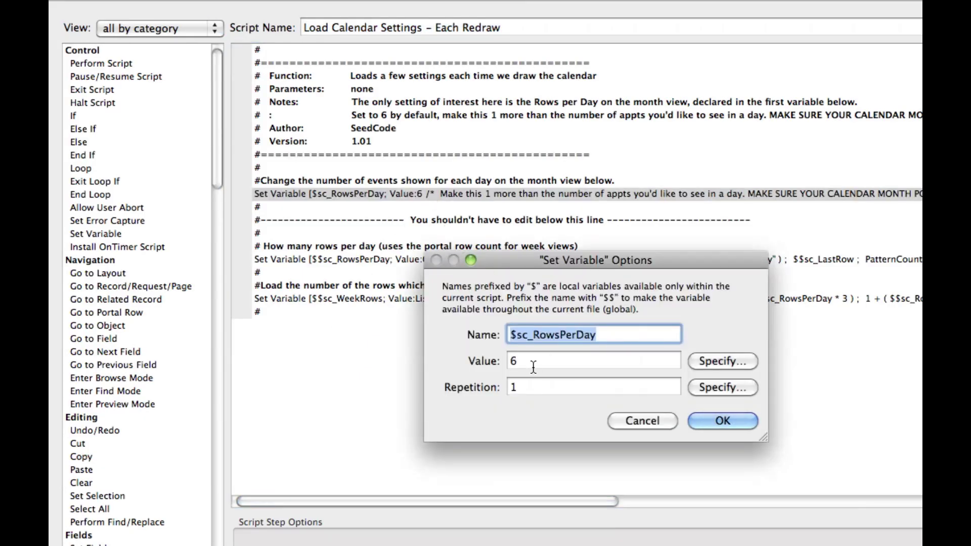
{"action": "key", "text": "Tab"}
{"action": "type", "text": "13"}
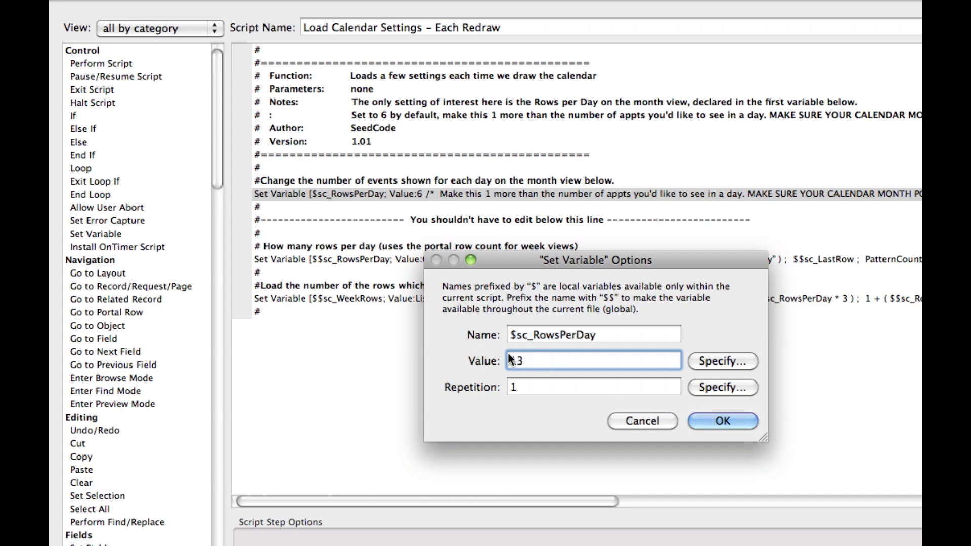
{"action": "left_click", "coordinate": [728, 422]}
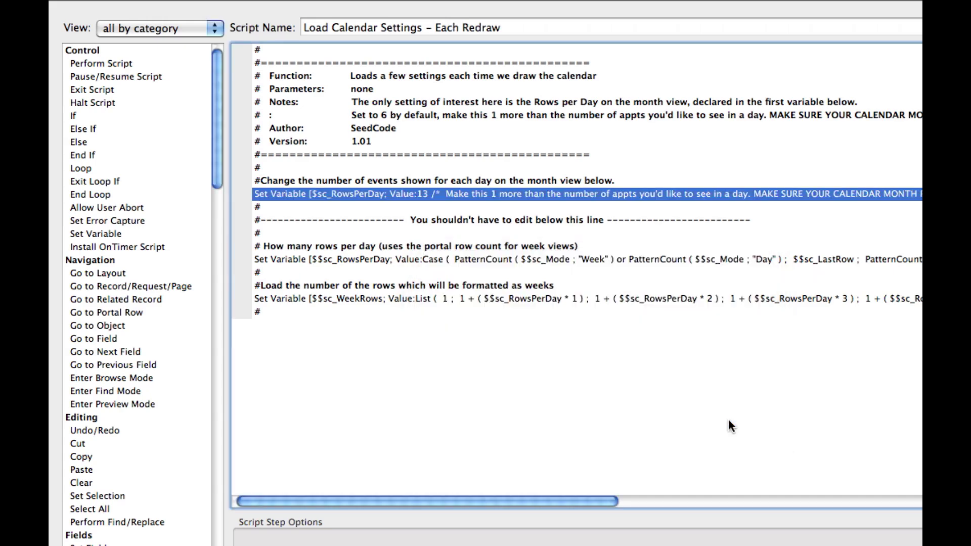
{"action": "key", "text": "super+w"}
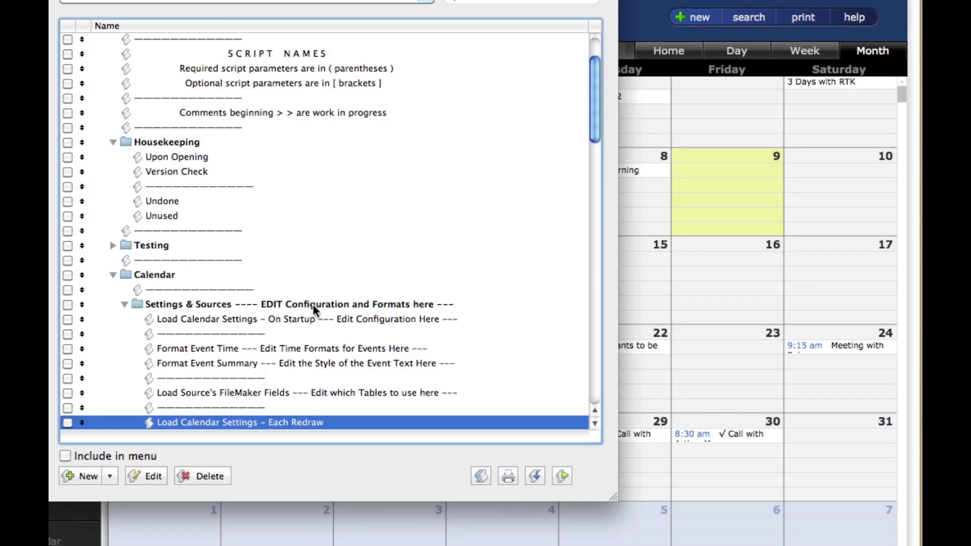
{"action": "left_click", "coordinate": [192, 158]}
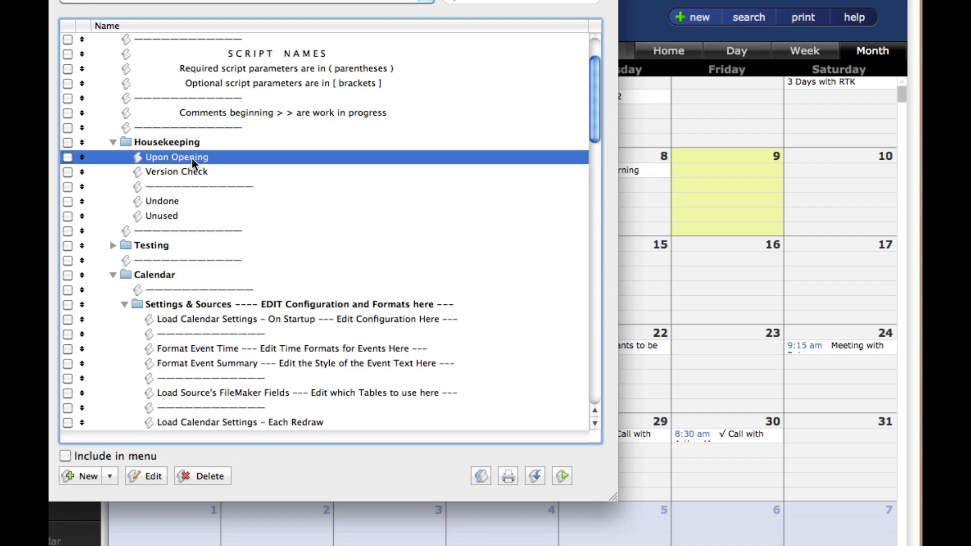
{"action": "left_click", "coordinate": [561, 476]}
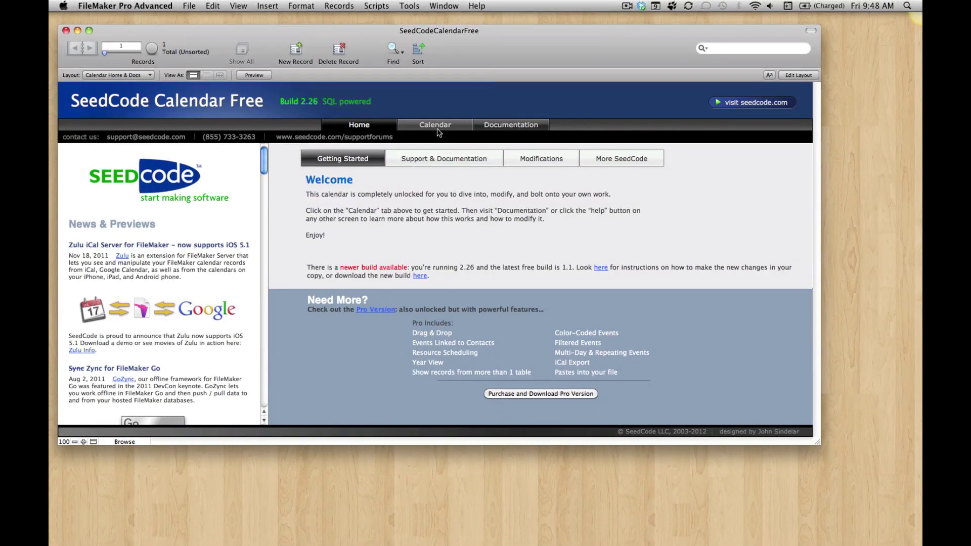
- Show the March 2012 Month view and scroll through its taller day cells
{"action": "left_click", "coordinate": [434, 121]}
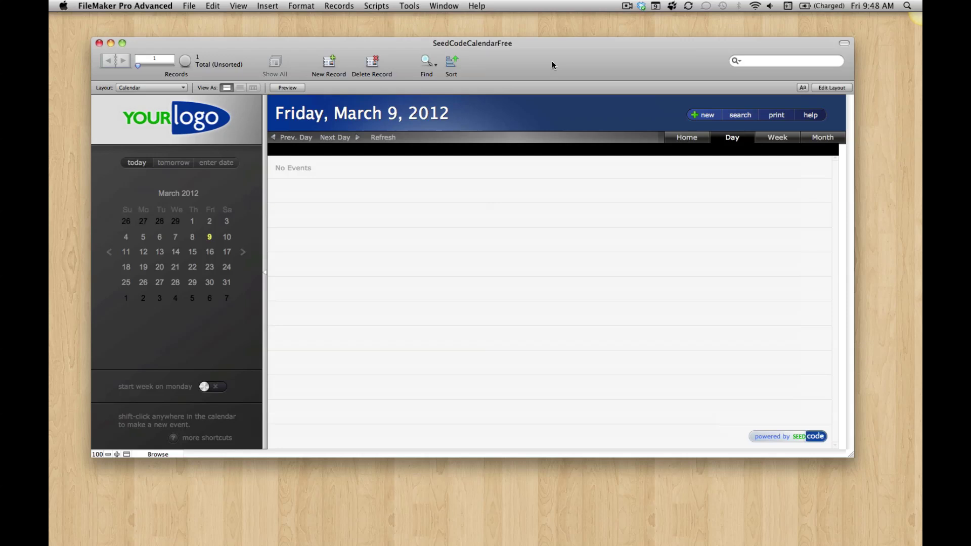
{"action": "left_click_drag", "start_coordinate": [552, 65], "coordinate": [572, 65]}
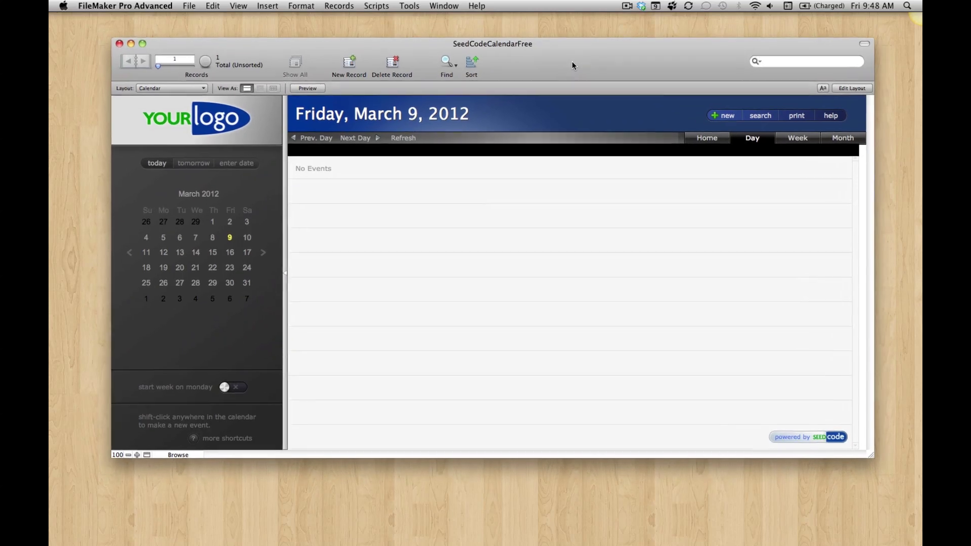
{"action": "left_click", "coordinate": [842, 152]}
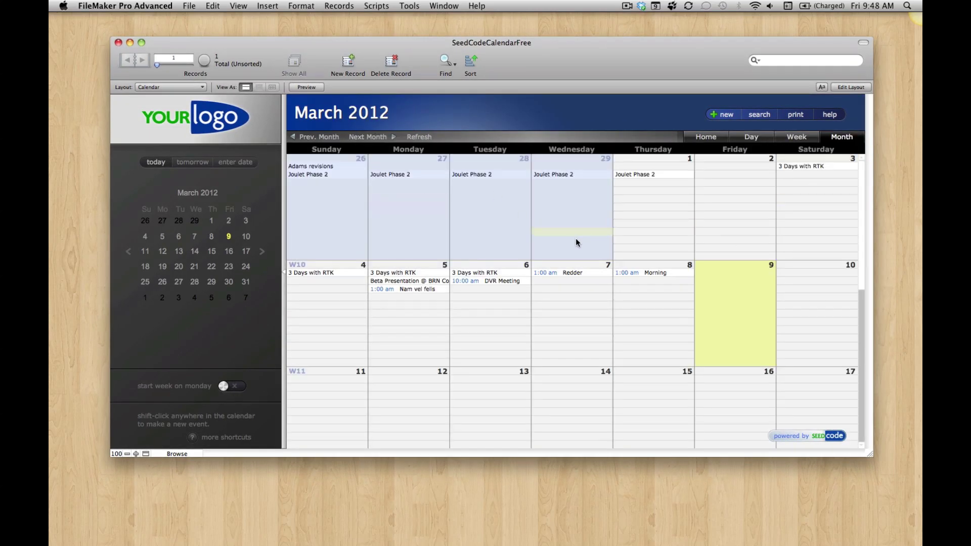
{"action": "scroll", "coordinate": [750, 341], "scroll_direction": "down", "scroll_amount": 5}
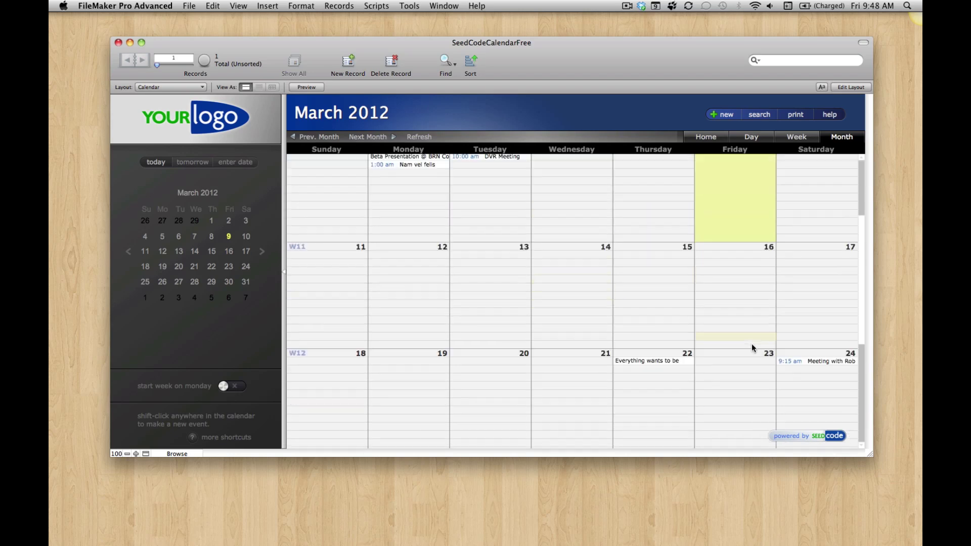
{"action": "scroll", "coordinate": [752, 348], "scroll_direction": "down", "scroll_amount": 5}
{"action": "left_click_drag", "start_coordinate": [227, 44], "coordinate": [174, 25]}
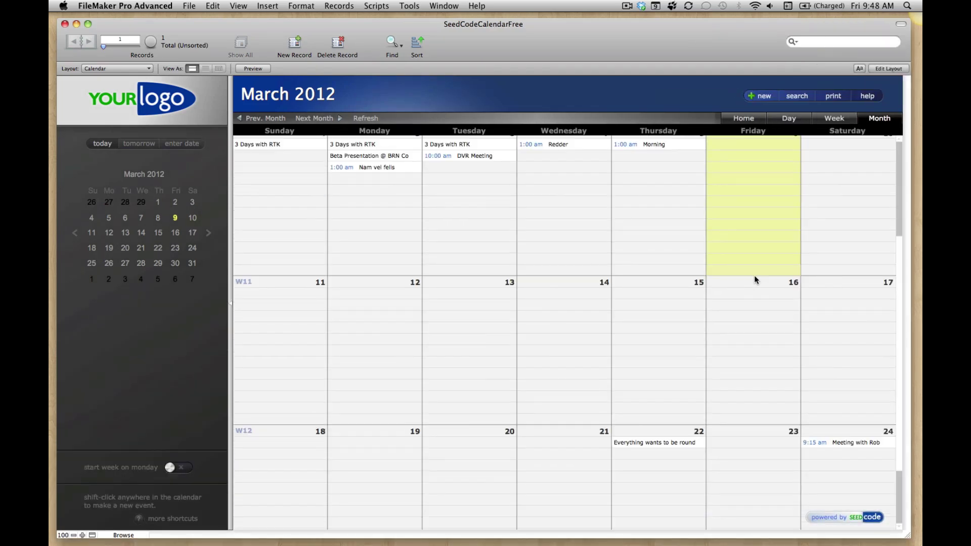
{"action": "scroll", "coordinate": [513, 202], "scroll_direction": "up", "scroll_amount": 5}
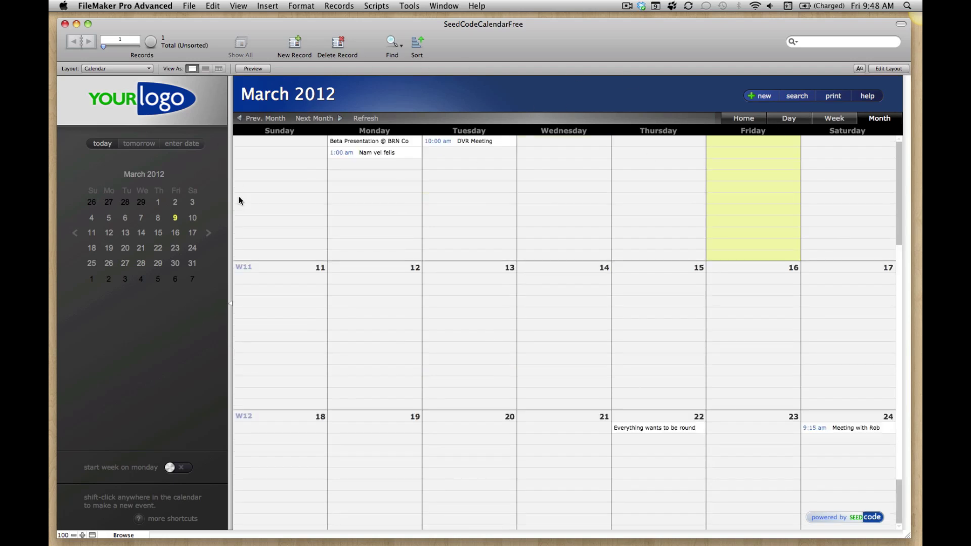
{"action": "left_click", "coordinate": [509, 327]}
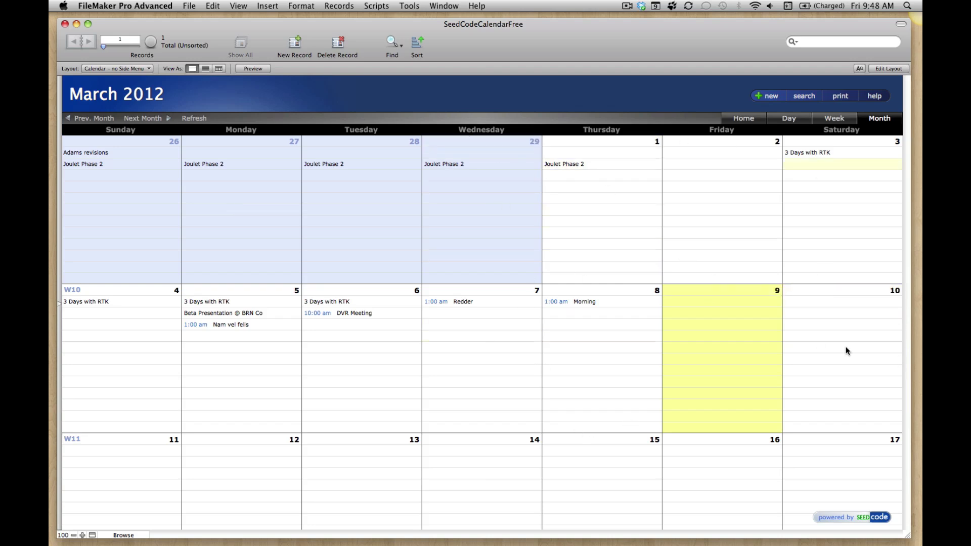
{"action": "left_click", "coordinate": [60, 183]}
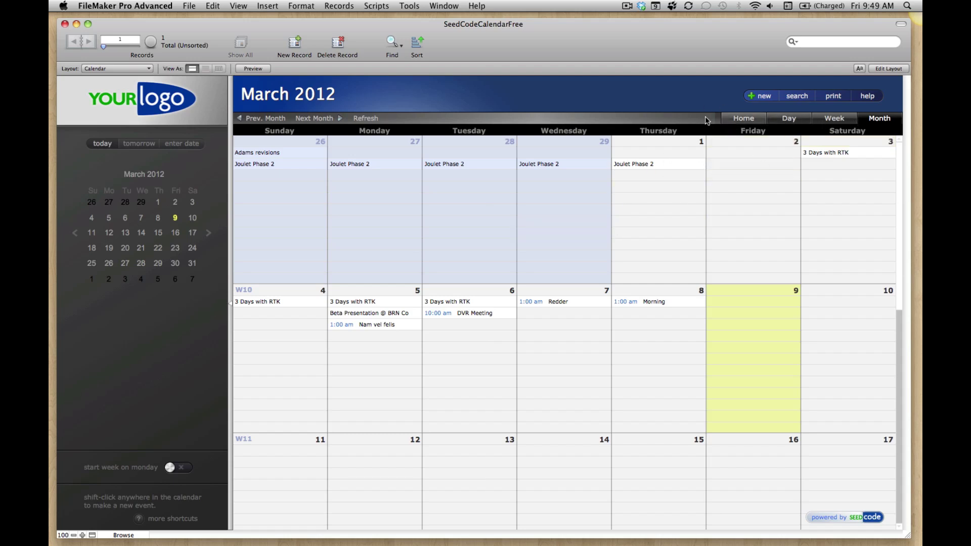
- In Layout mode, widen the Prev. Month / Next Month / Refresh strip to 527 pt
{"action": "key", "text": "super+l"}
{"action": "left_click", "coordinate": [508, 132]}
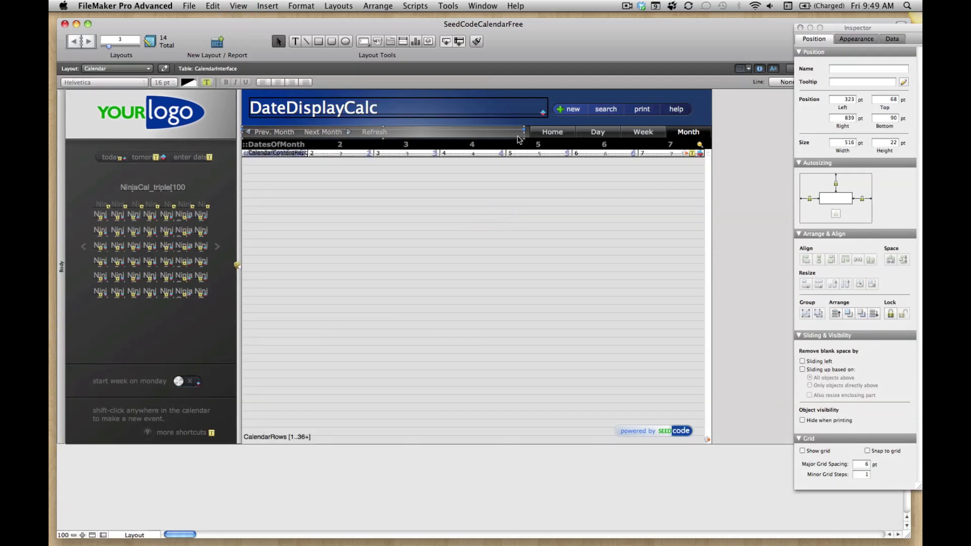
{"action": "left_click_drag", "start_coordinate": [525, 132], "coordinate": [530, 133]}
{"action": "key", "text": "super+b"}
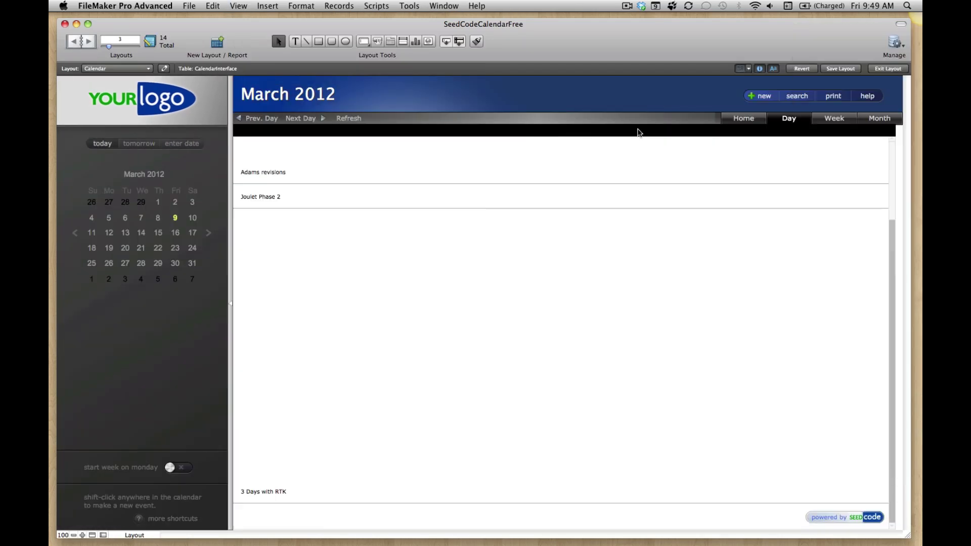